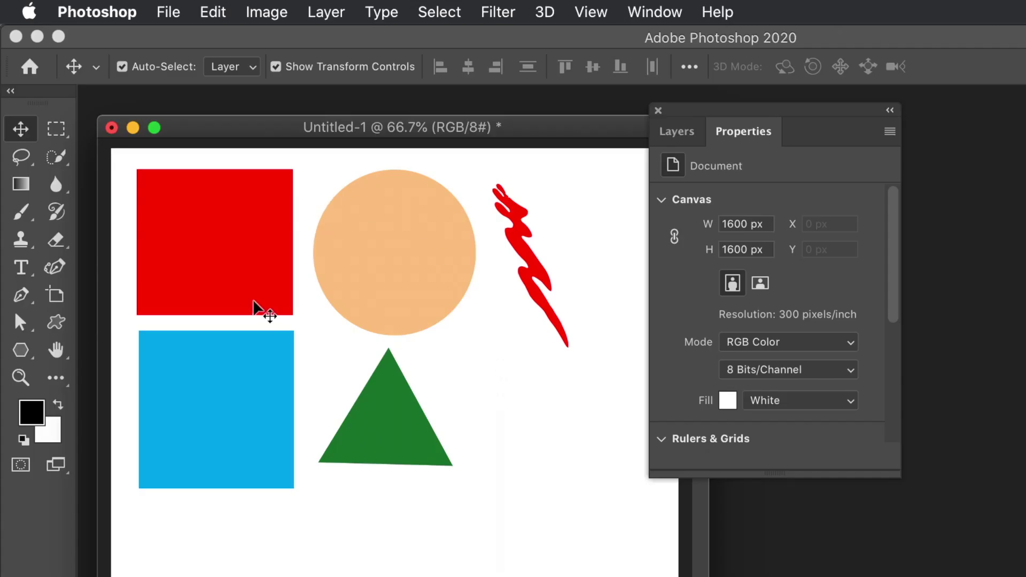
Bring up the Layers panel and look through the Window menu's panel list.
{"action": "left_click", "coordinate": [255, 292]}
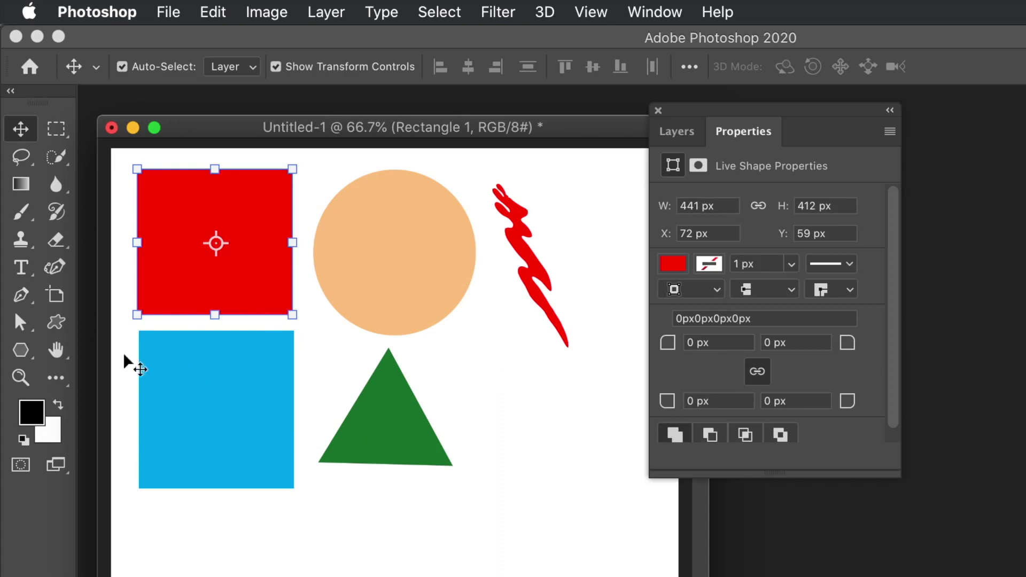
{"action": "left_click", "coordinate": [153, 414]}
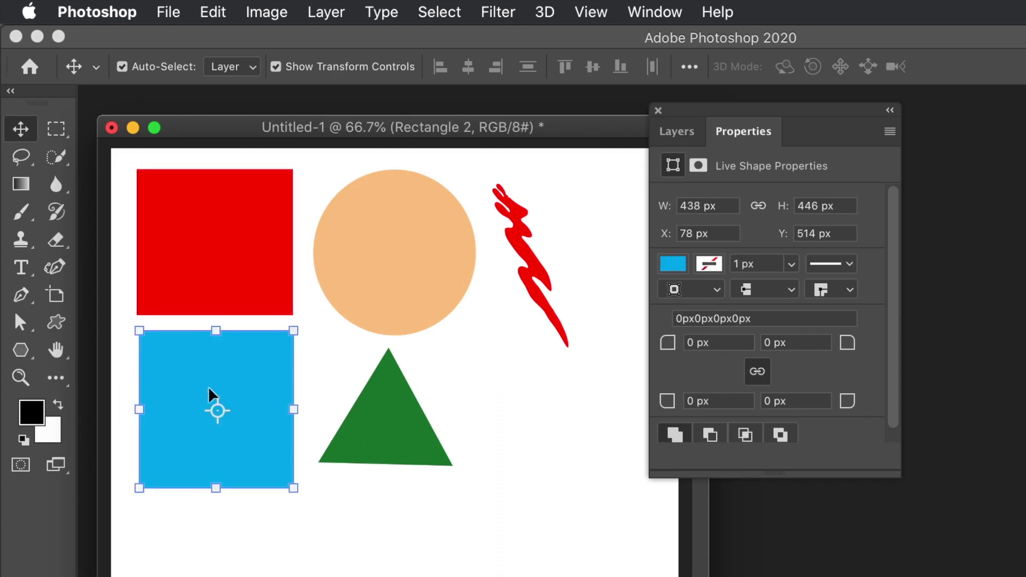
{"action": "left_click", "coordinate": [666, 128]}
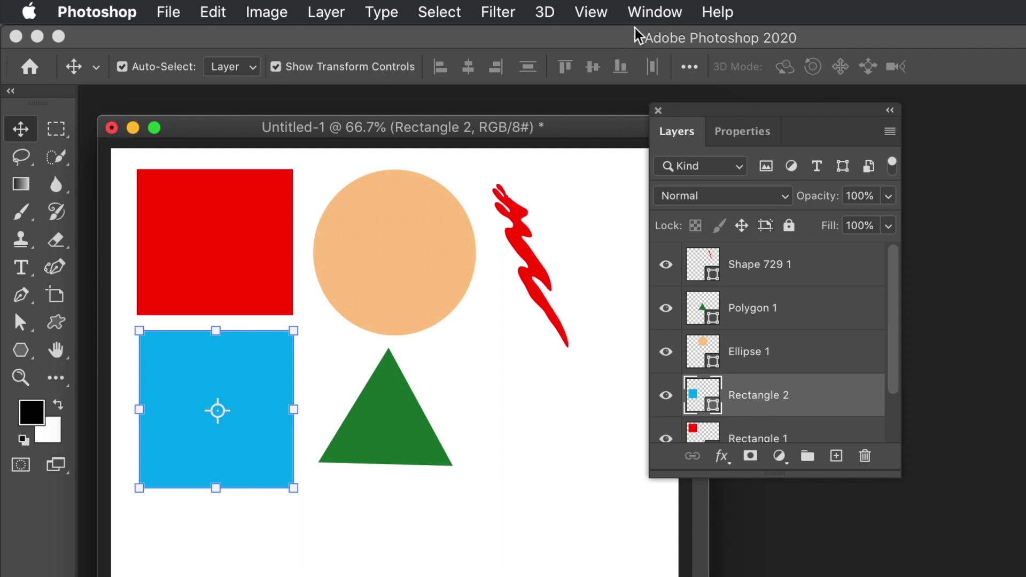
{"action": "left_click", "coordinate": [648, 12]}
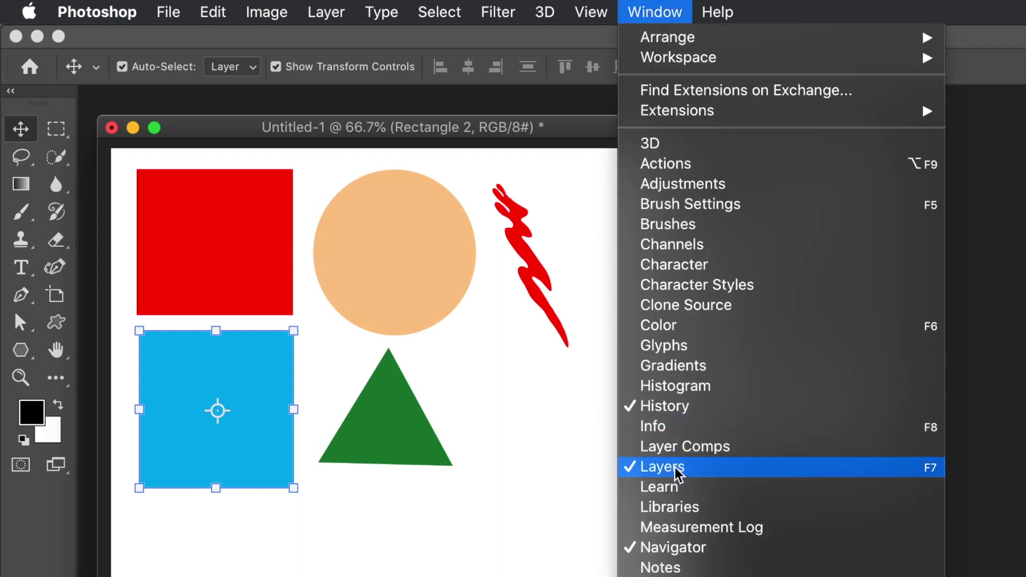
{"action": "left_click", "coordinate": [961, 70]}
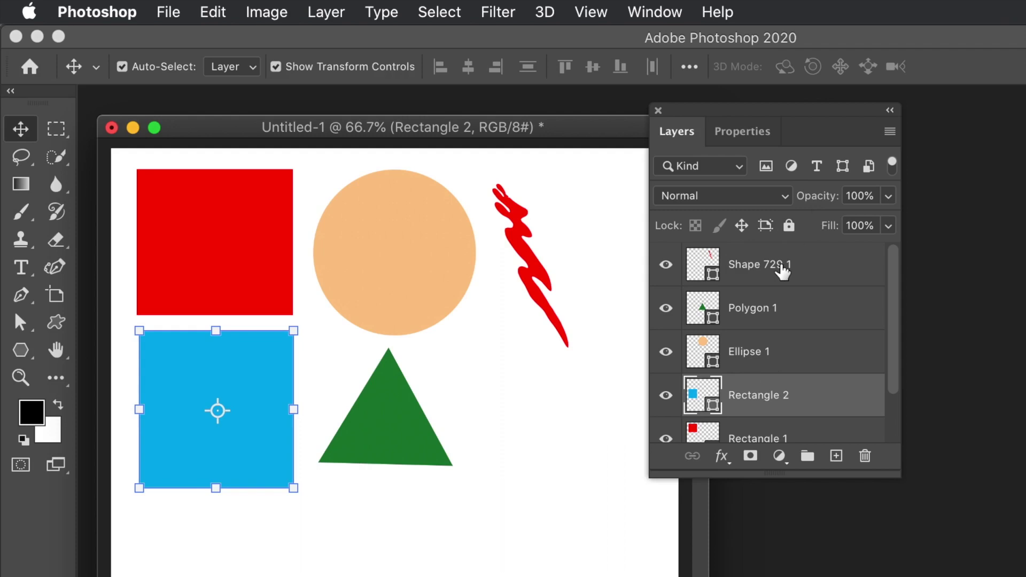
Select the red square's layer, Rectangle 1.
{"action": "left_click", "coordinate": [239, 251]}
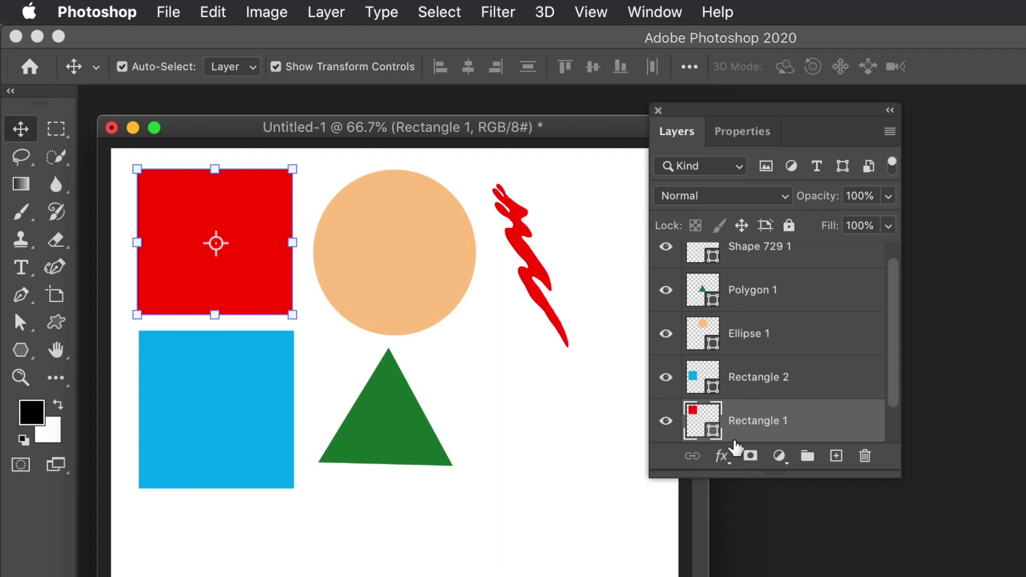
{"action": "scroll", "coordinate": [891, 378], "scroll_direction": "up", "scroll_amount": 1}
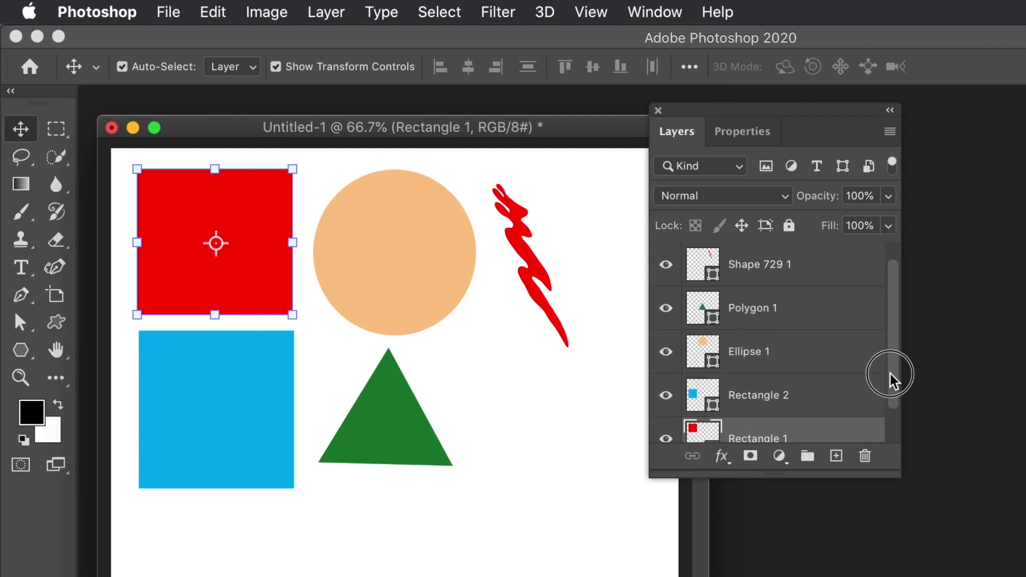
{"action": "left_click_drag", "start_coordinate": [891, 379], "coordinate": [893, 394]}
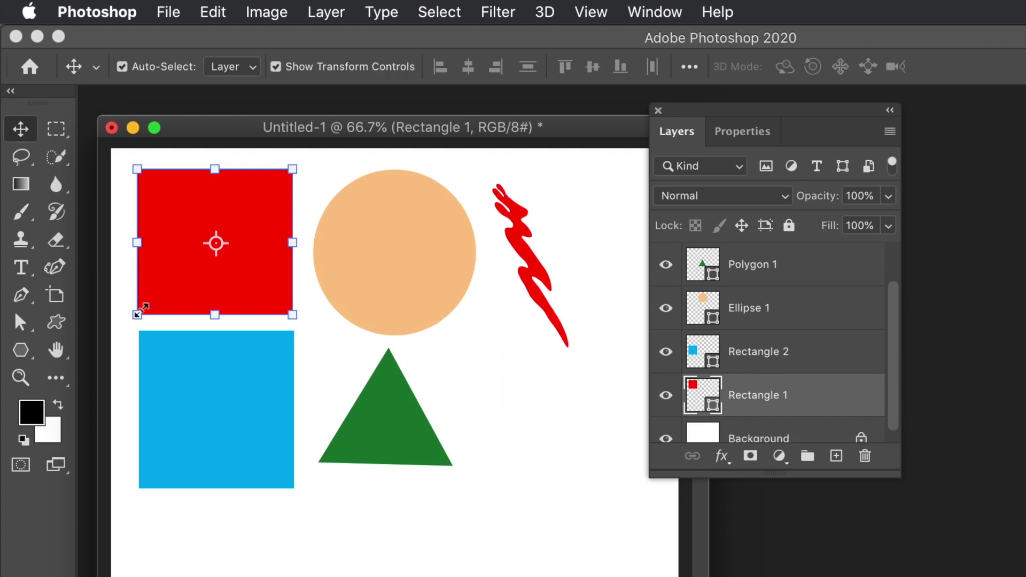
{"action": "left_click", "coordinate": [22, 350]}
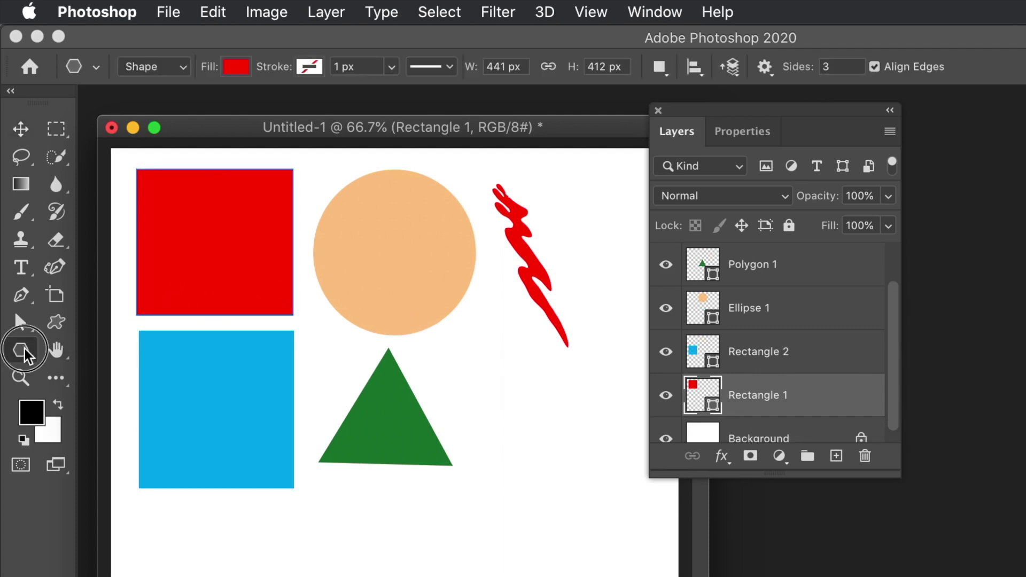
Fill Rectangle 1 with dark navy blue from the options-bar Fill swatches.
{"action": "right_click", "coordinate": [25, 348]}
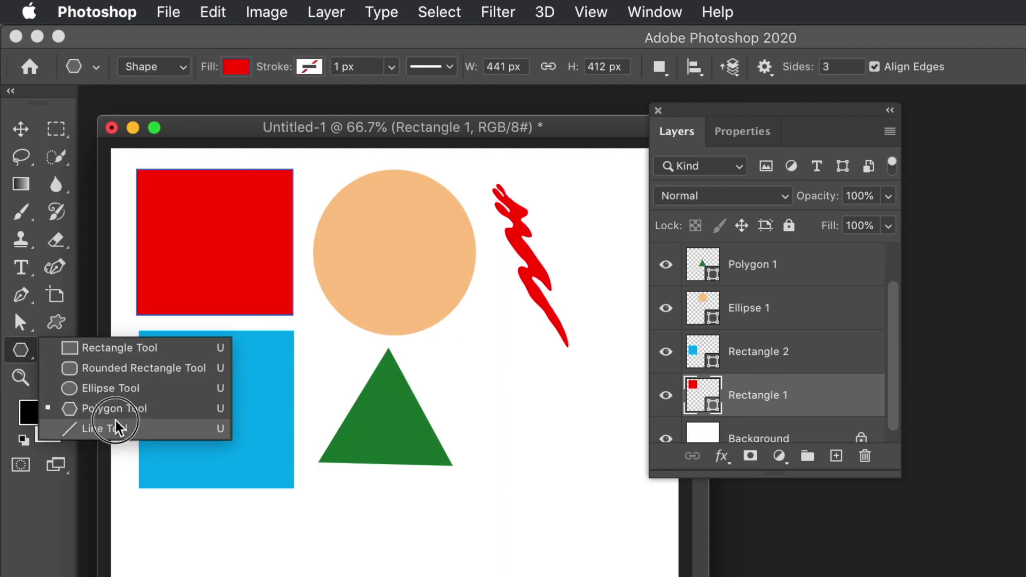
{"action": "left_click", "coordinate": [55, 323]}
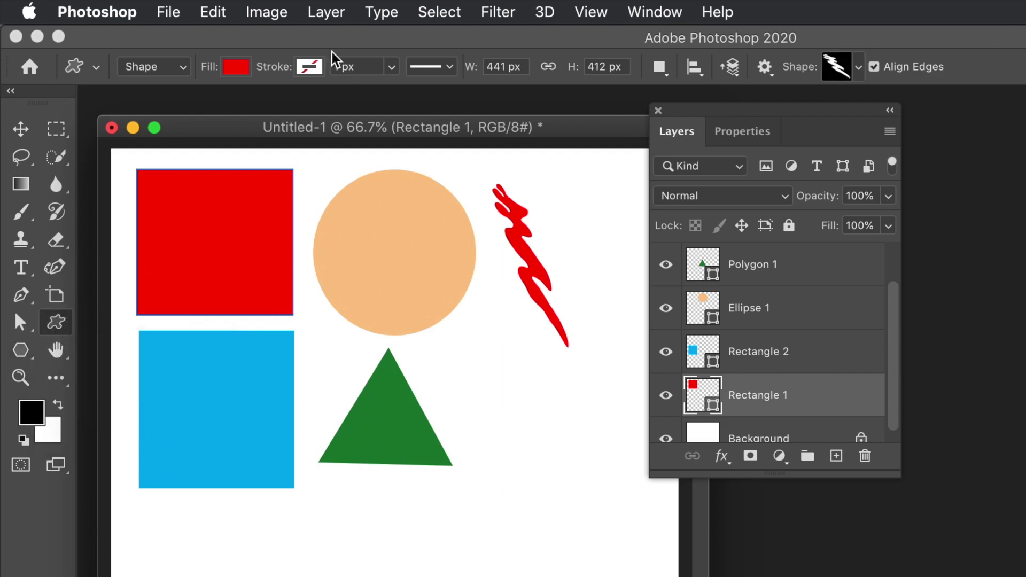
{"action": "left_click", "coordinate": [236, 68]}
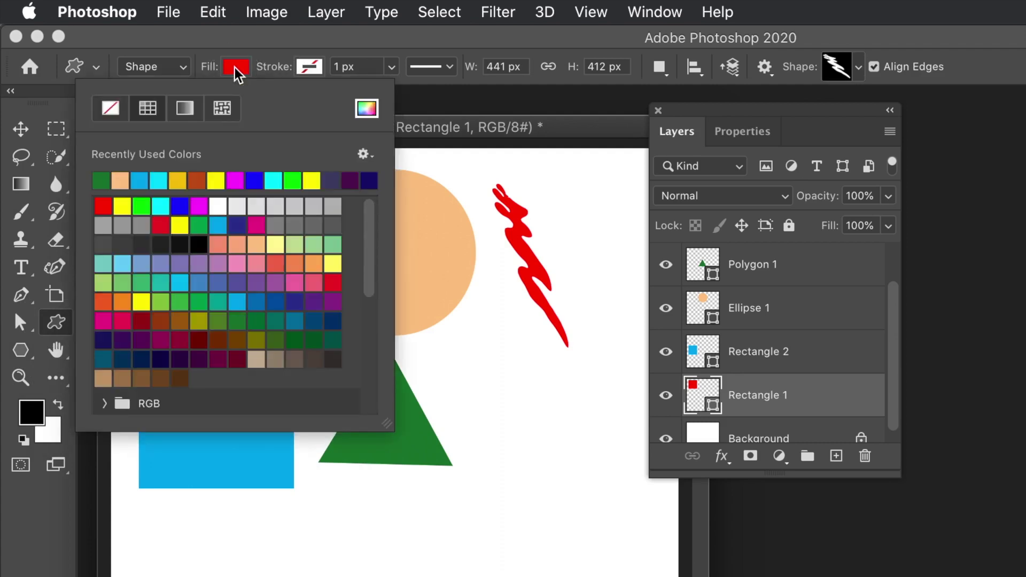
{"action": "left_click", "coordinate": [237, 225]}
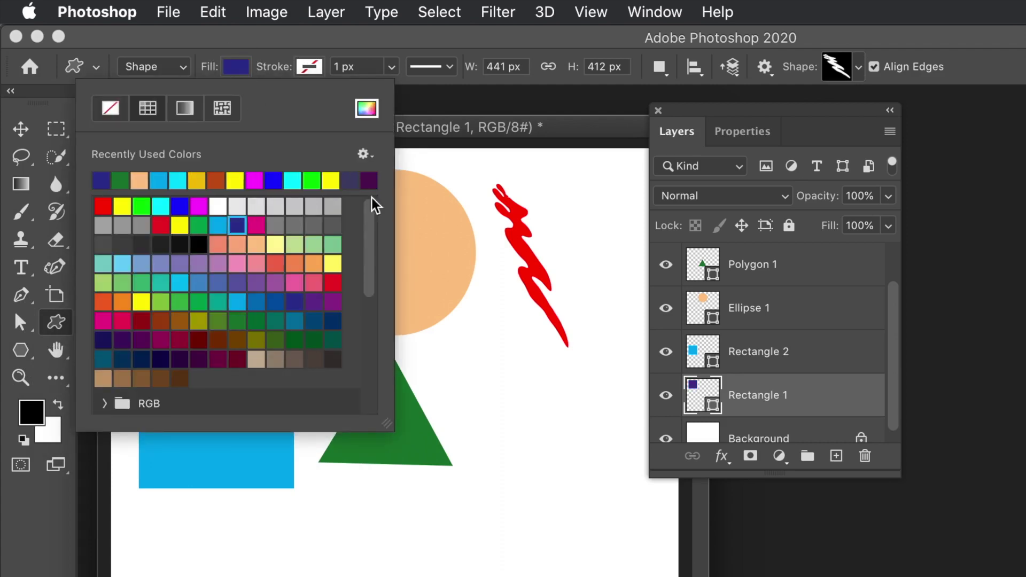
{"action": "left_click", "coordinate": [467, 126]}
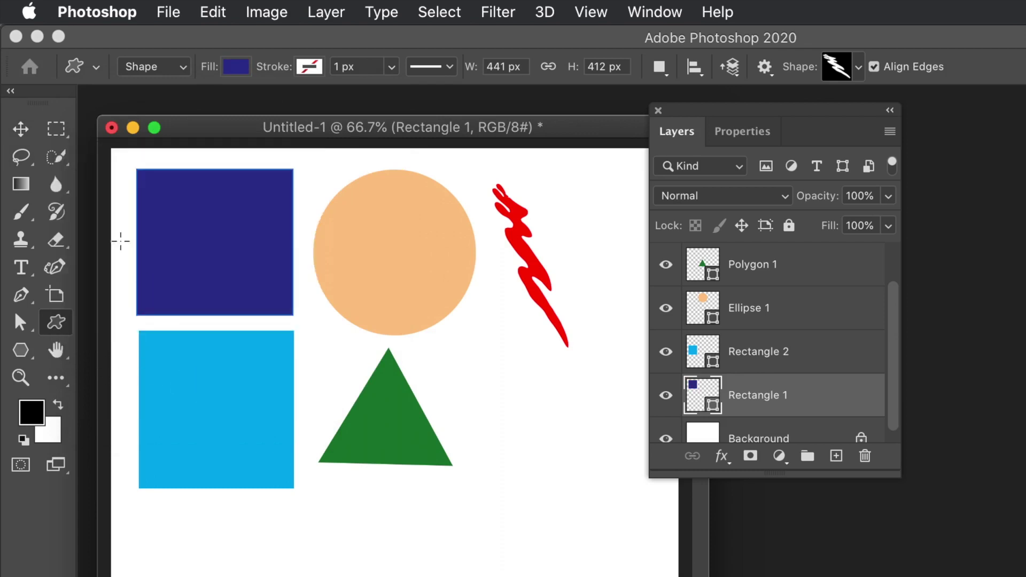
{"action": "left_click", "coordinate": [21, 129]}
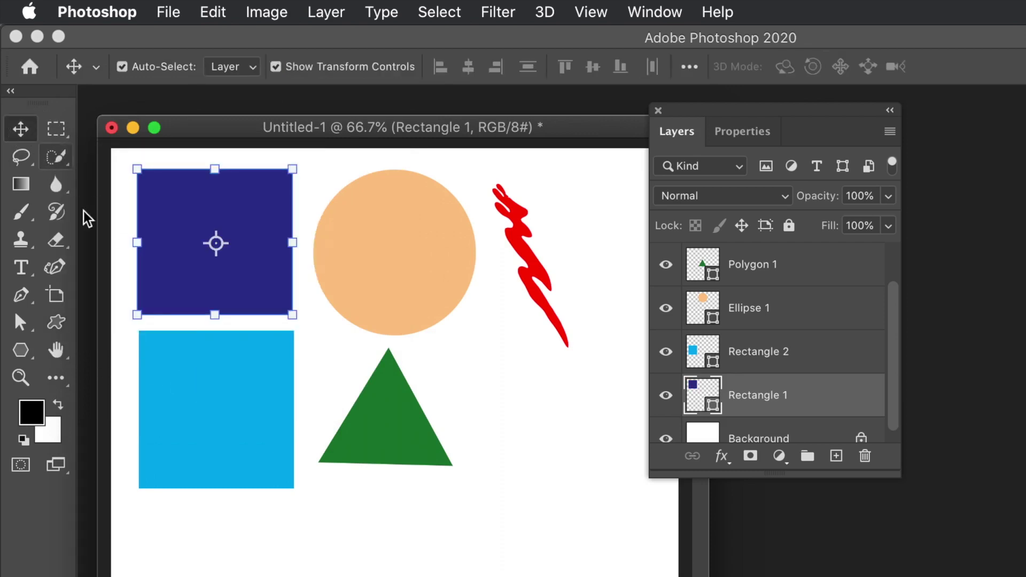
Fill Rectangle 2, the cyan square, with pale yellow from the Fill swatches.
{"action": "left_click", "coordinate": [185, 385]}
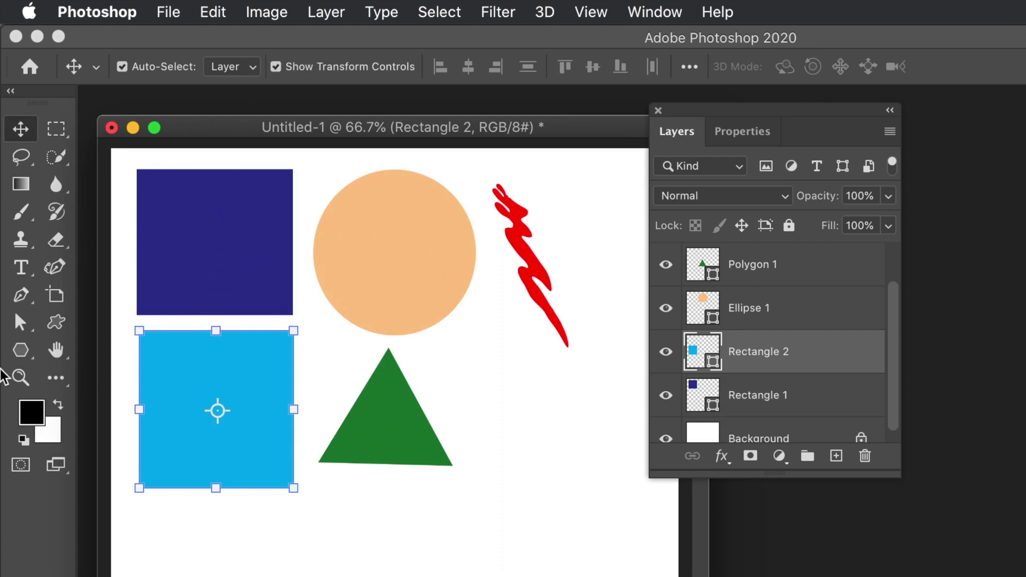
{"action": "left_click", "coordinate": [26, 353]}
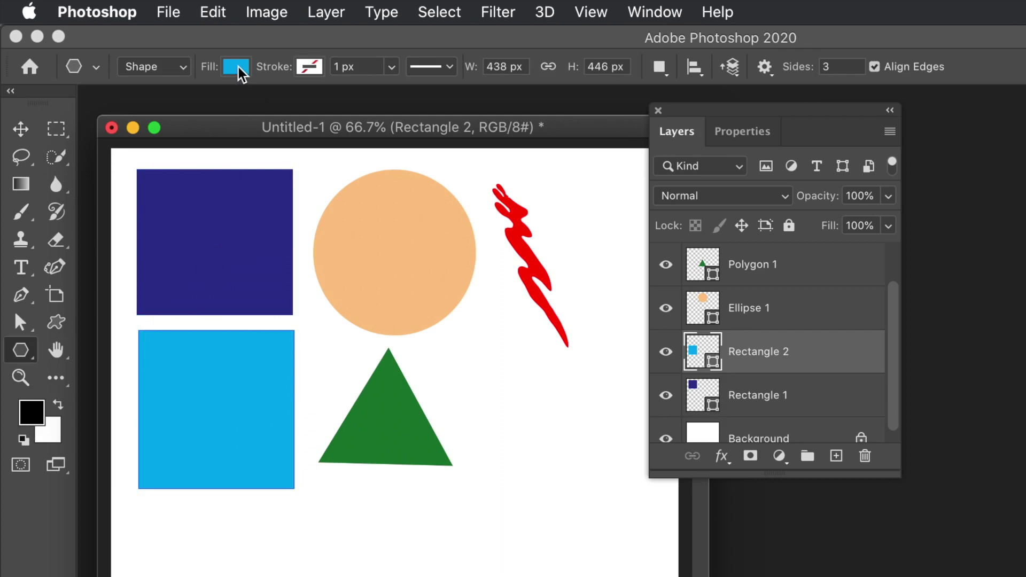
{"action": "left_click", "coordinate": [240, 68]}
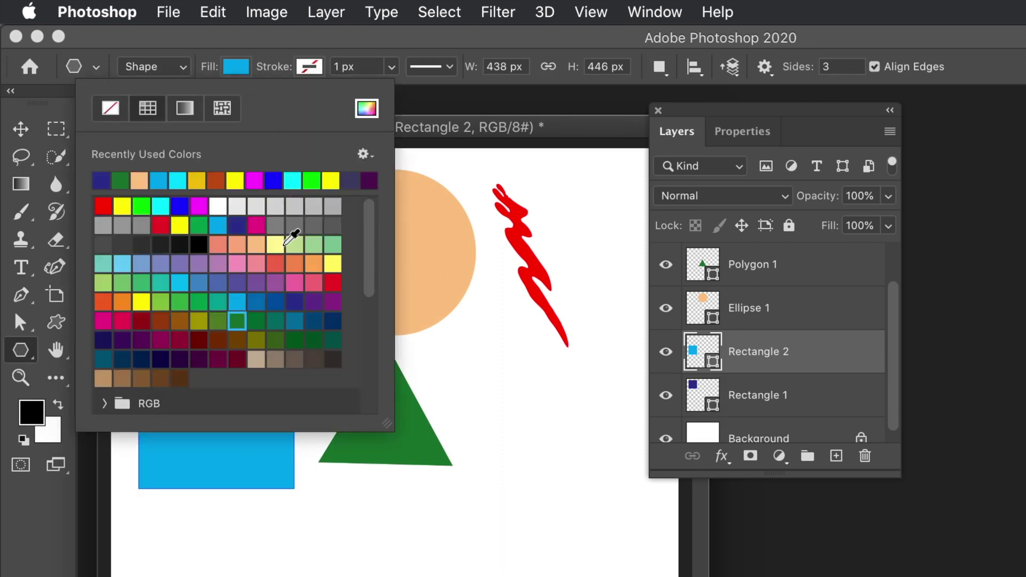
{"action": "left_click", "coordinate": [276, 244]}
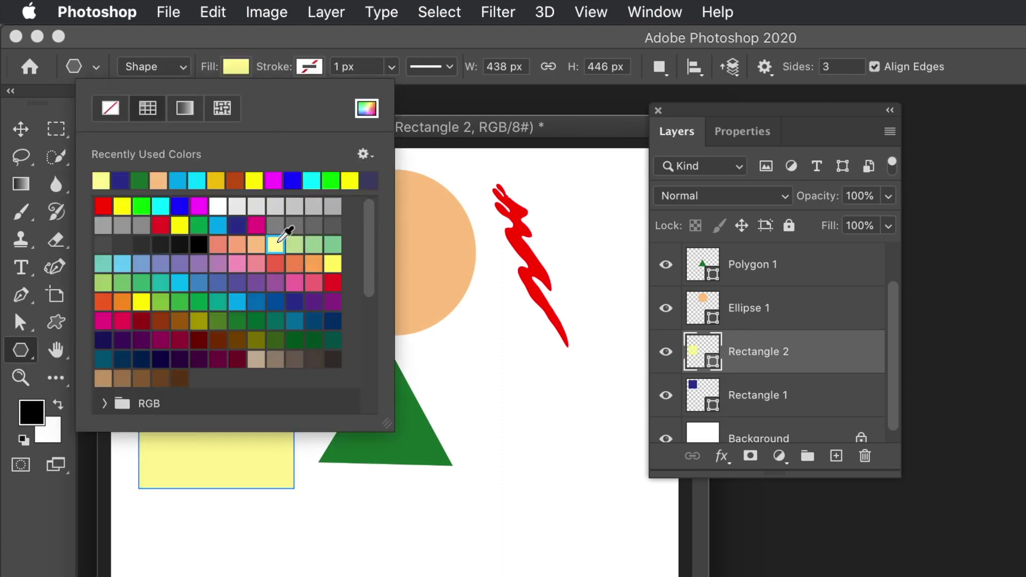
{"action": "left_click", "coordinate": [447, 126]}
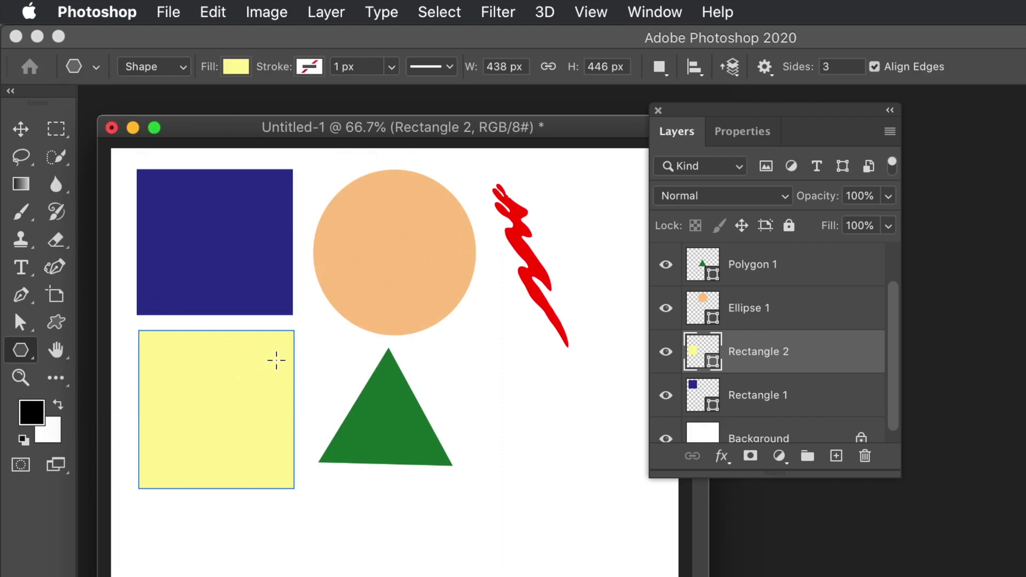
Select the dark-blue Rectangle 1 and show its shape properties.
{"action": "left_click", "coordinate": [26, 130]}
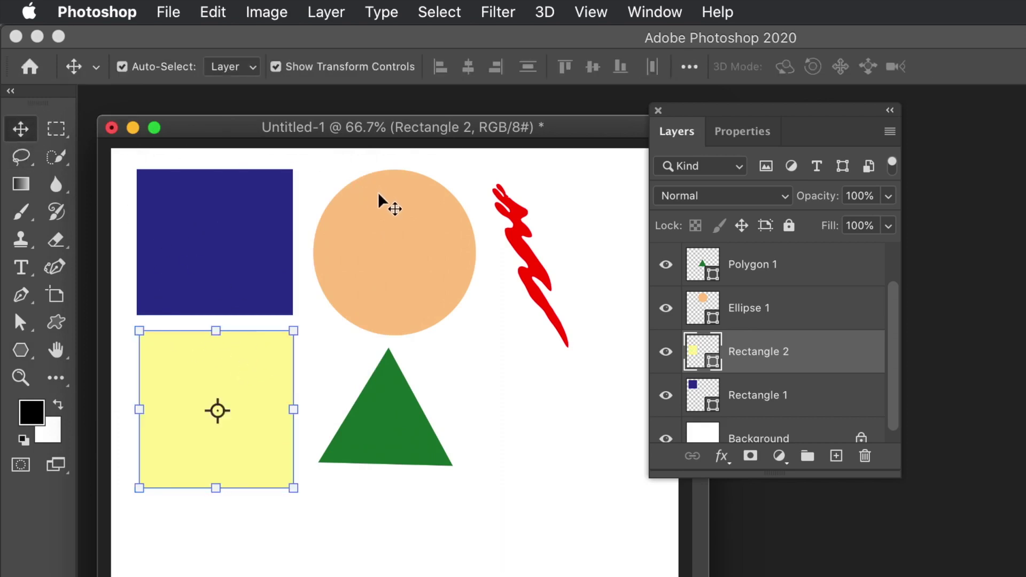
{"action": "left_click", "coordinate": [173, 199]}
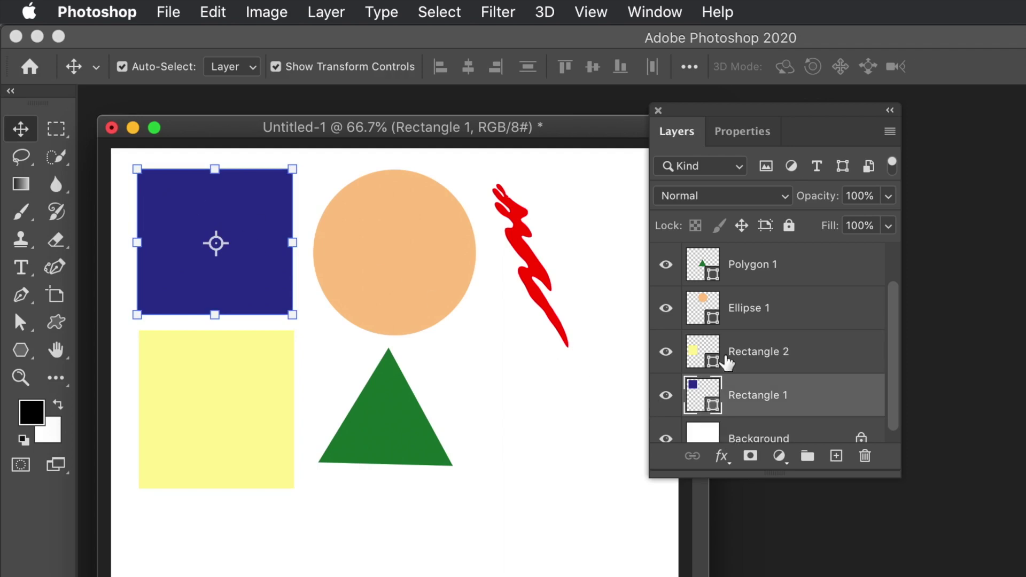
{"action": "left_click", "coordinate": [740, 134]}
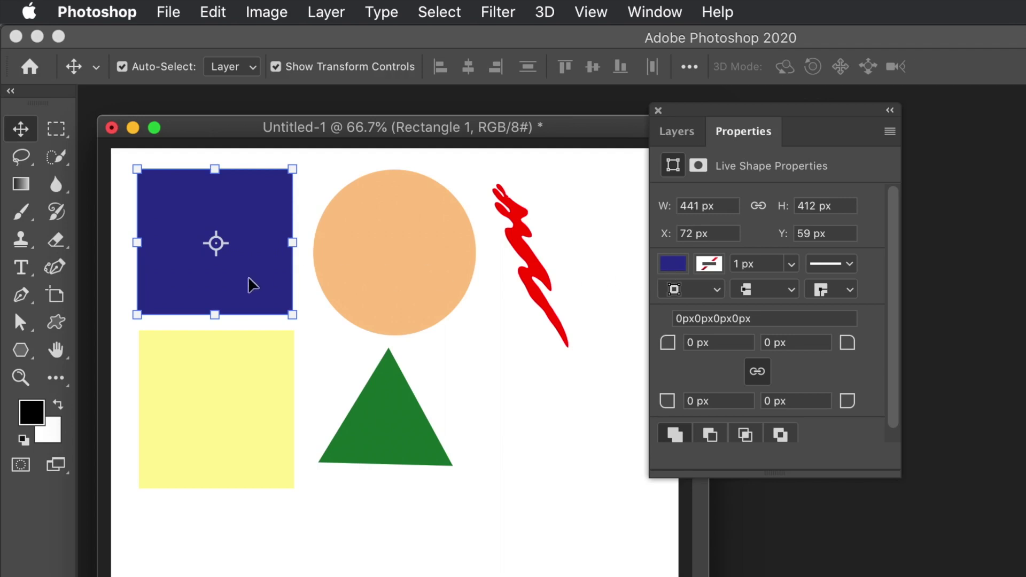
Try gradient and purple chevron pattern fills on Rectangle 1, then settle on solid bright green.
{"action": "left_click", "coordinate": [672, 266]}
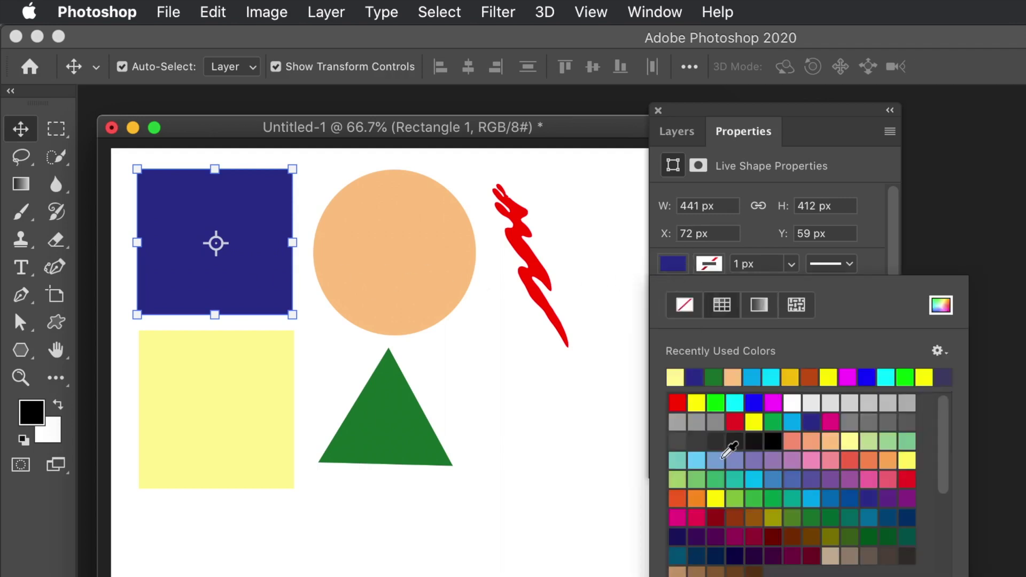
{"action": "left_click", "coordinate": [697, 460]}
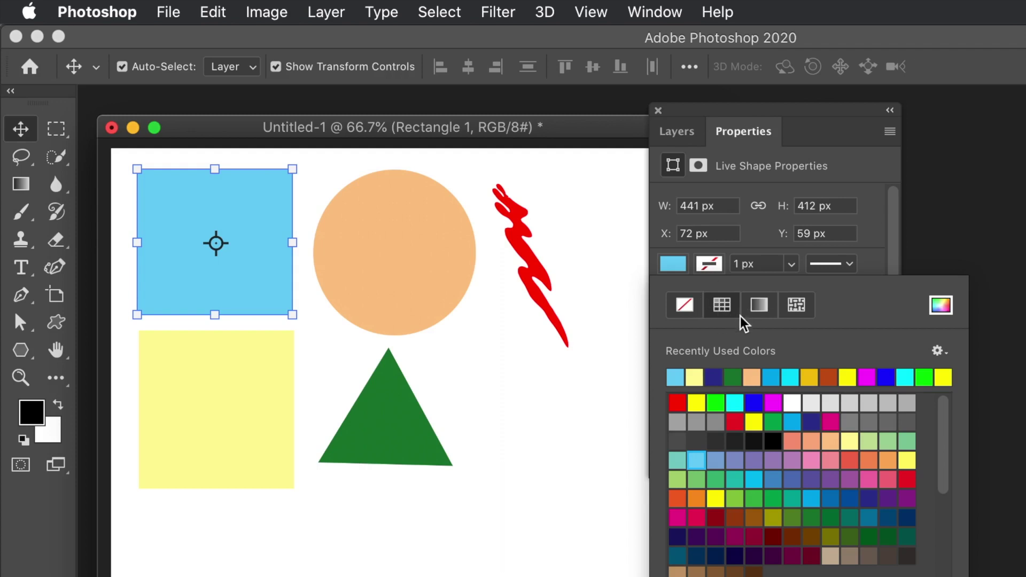
{"action": "left_click", "coordinate": [758, 308]}
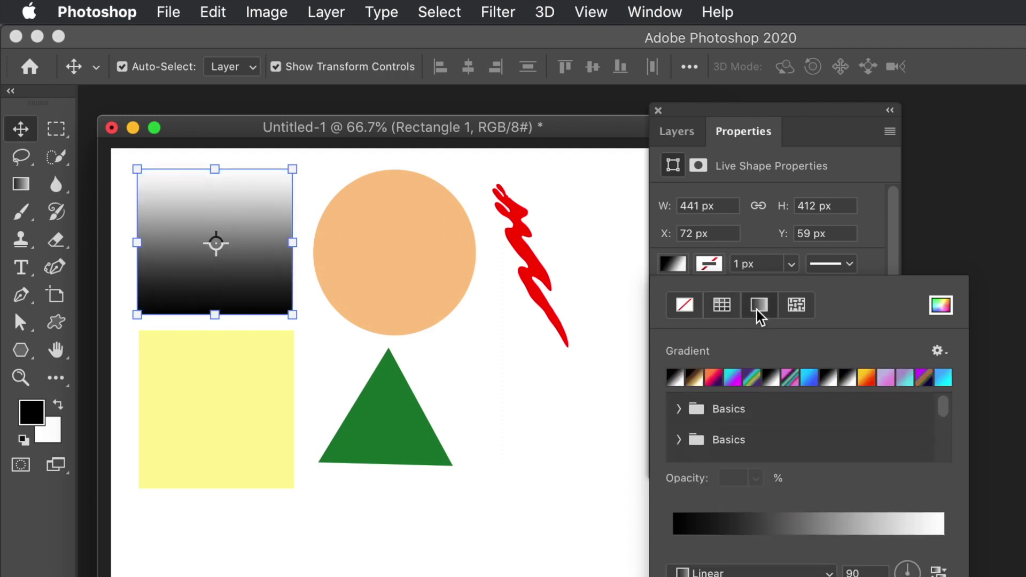
{"action": "left_click", "coordinate": [716, 377]}
{"action": "left_click", "coordinate": [752, 378]}
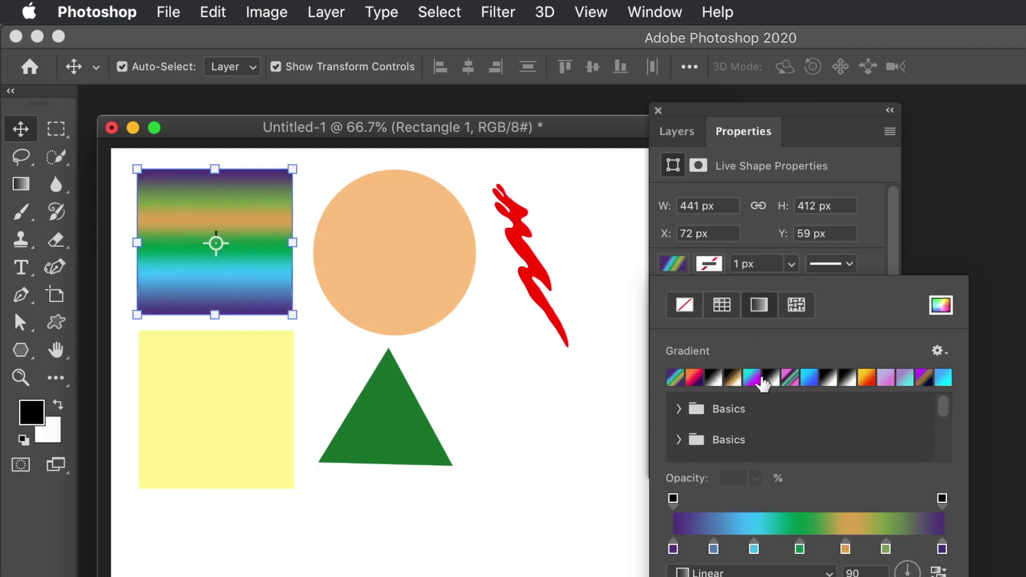
{"action": "left_click", "coordinate": [772, 376]}
{"action": "left_click", "coordinate": [796, 306]}
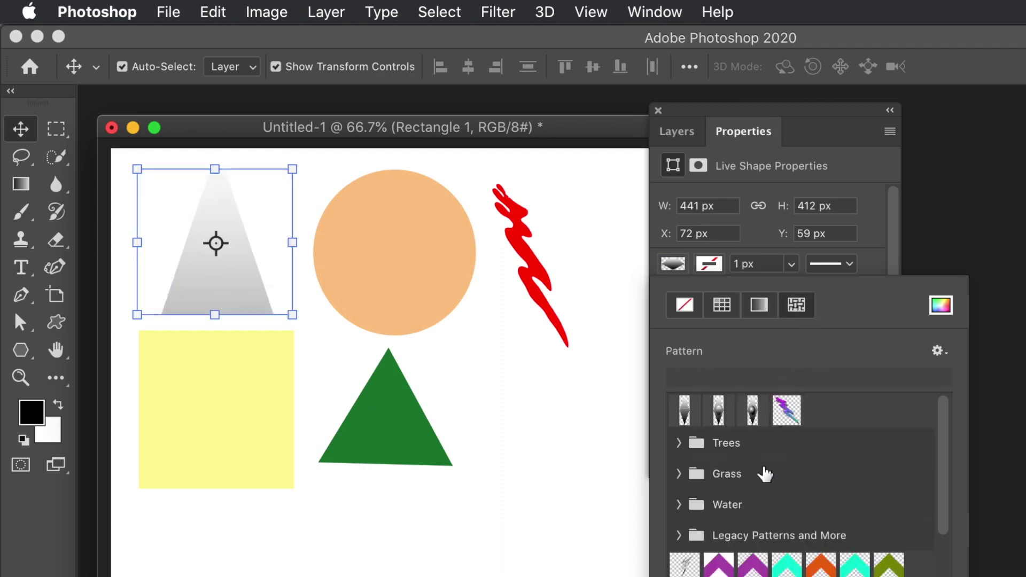
{"action": "left_click", "coordinate": [750, 568]}
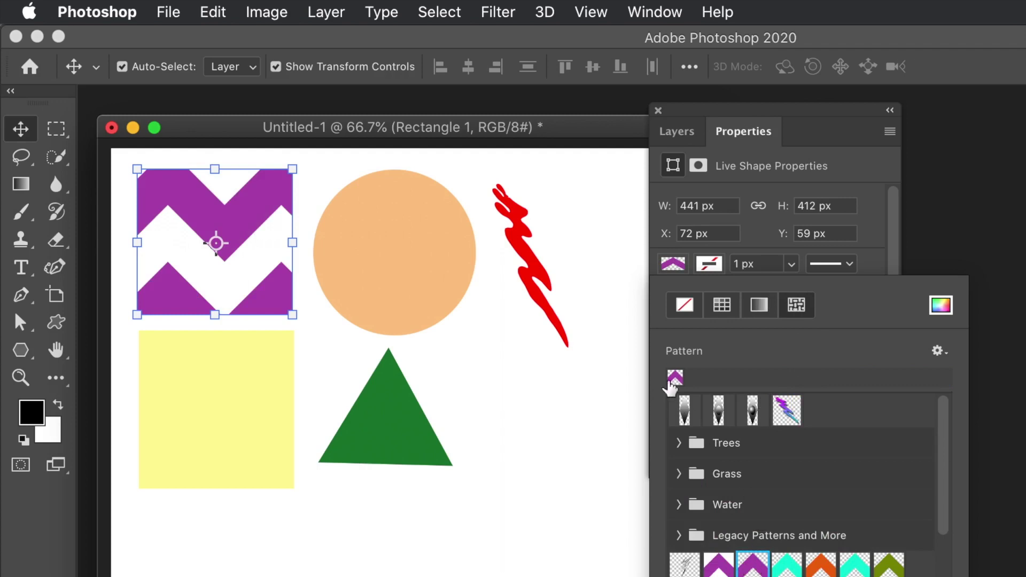
{"action": "left_click", "coordinate": [727, 309]}
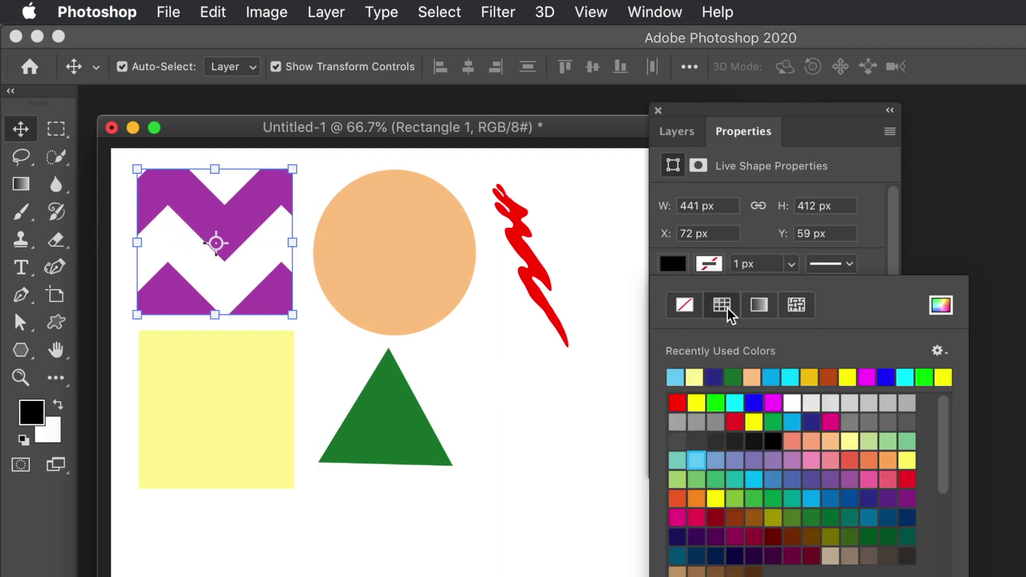
{"action": "left_click", "coordinate": [716, 402]}
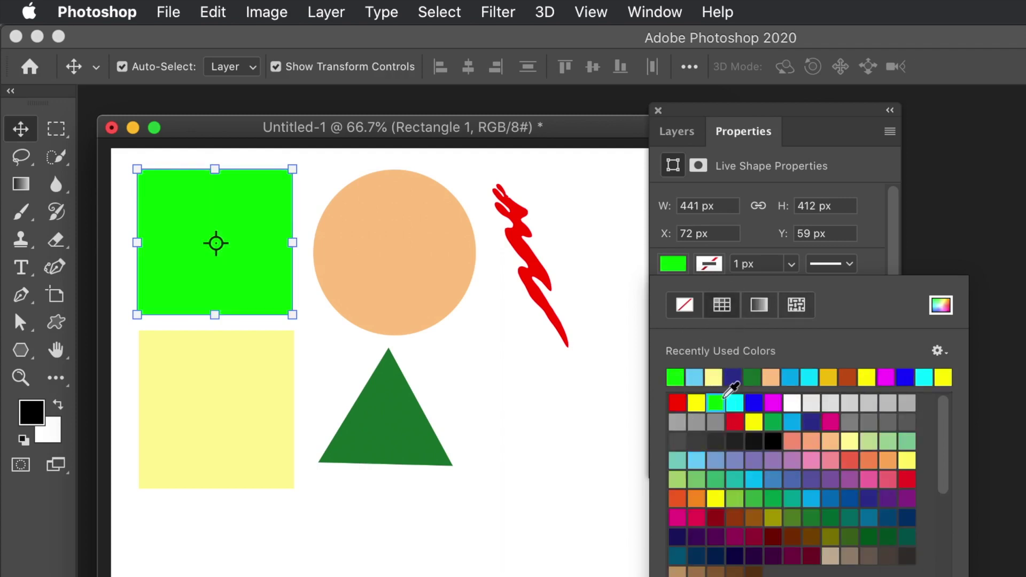
{"action": "left_click", "coordinate": [865, 245]}
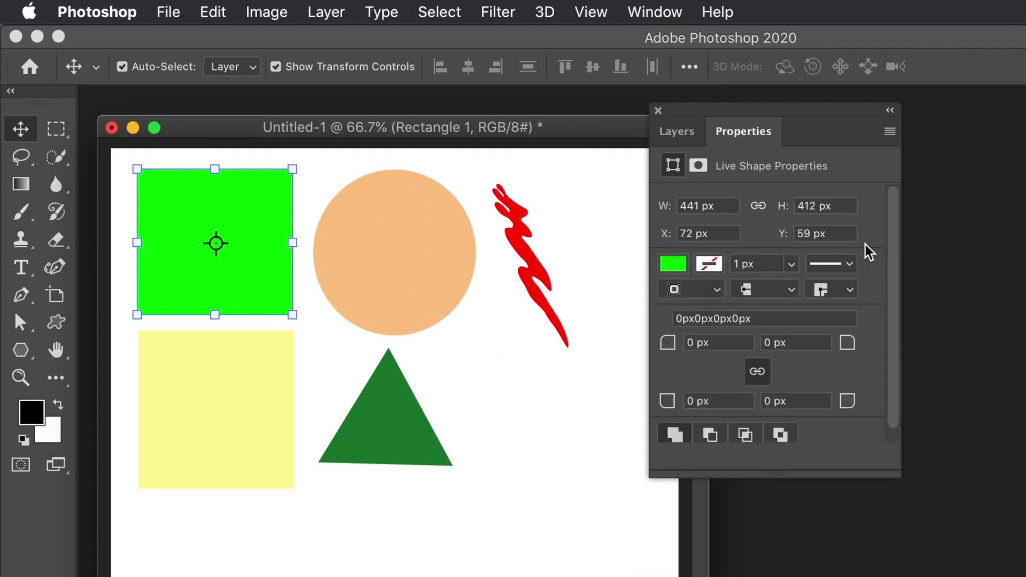
Make the orange circle light blue, then check the triangle, brush shape and yellow square.
{"action": "left_click", "coordinate": [375, 291]}
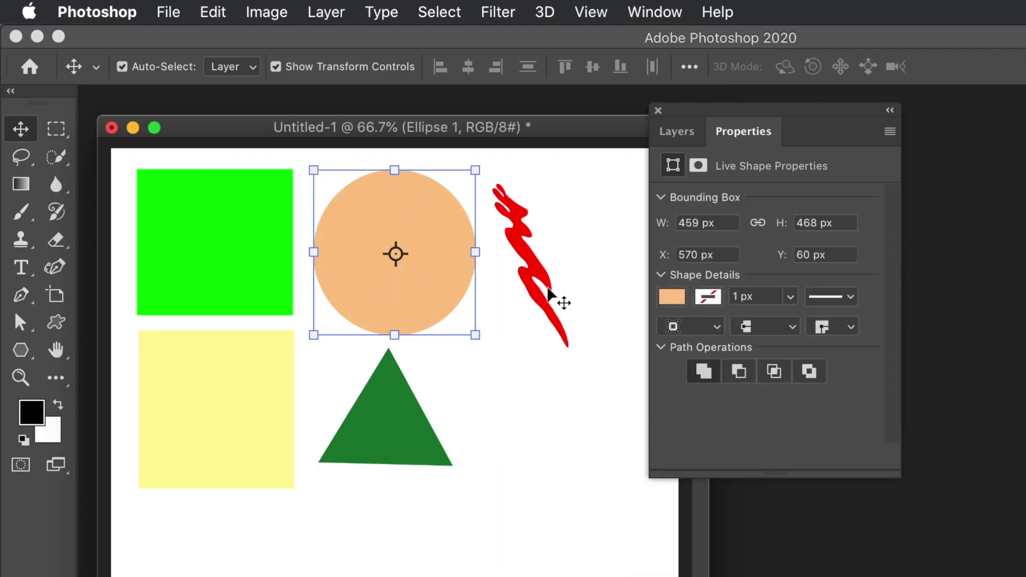
{"action": "left_click", "coordinate": [675, 301]}
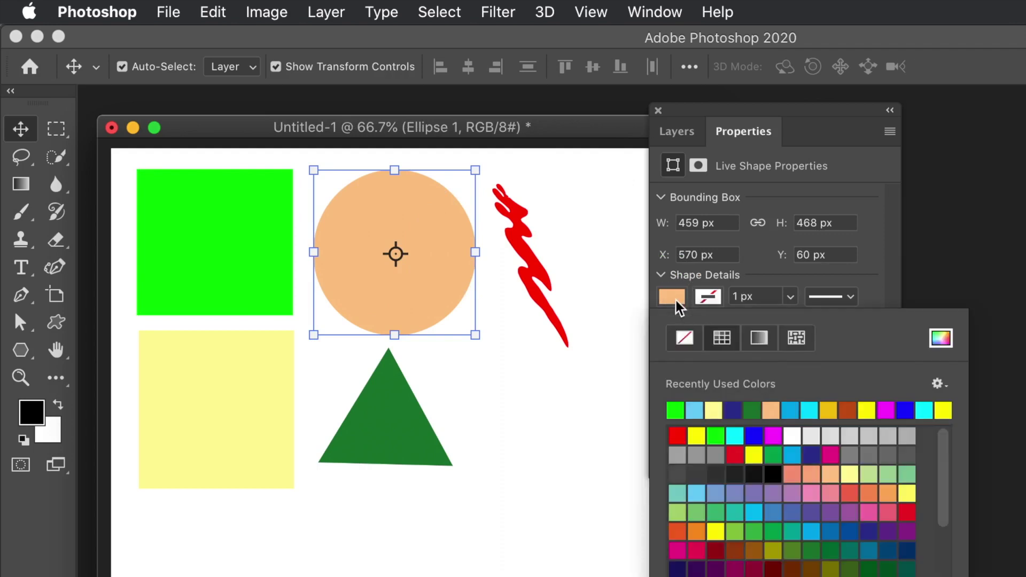
{"action": "left_click", "coordinate": [697, 493]}
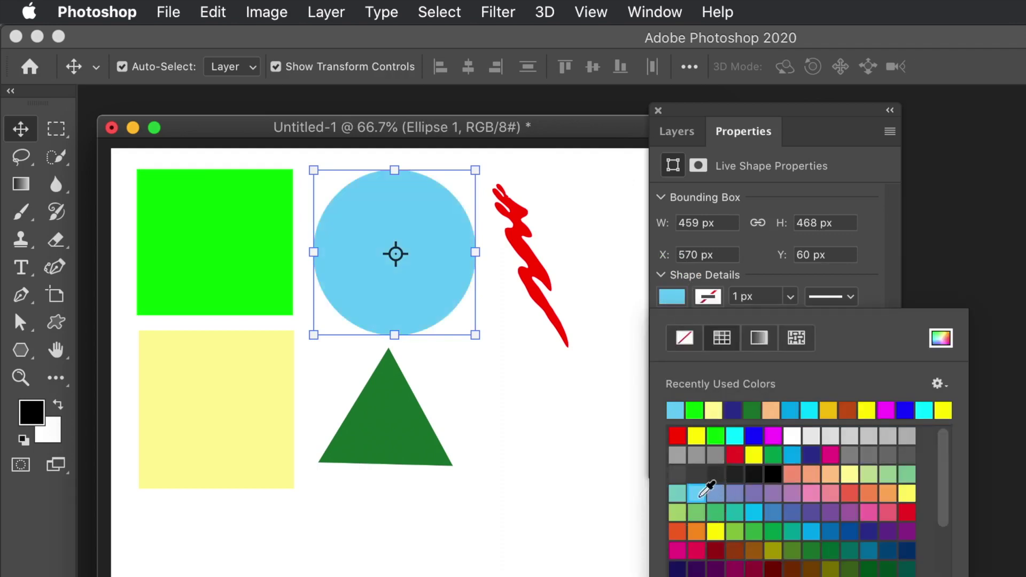
{"action": "left_click", "coordinate": [883, 267]}
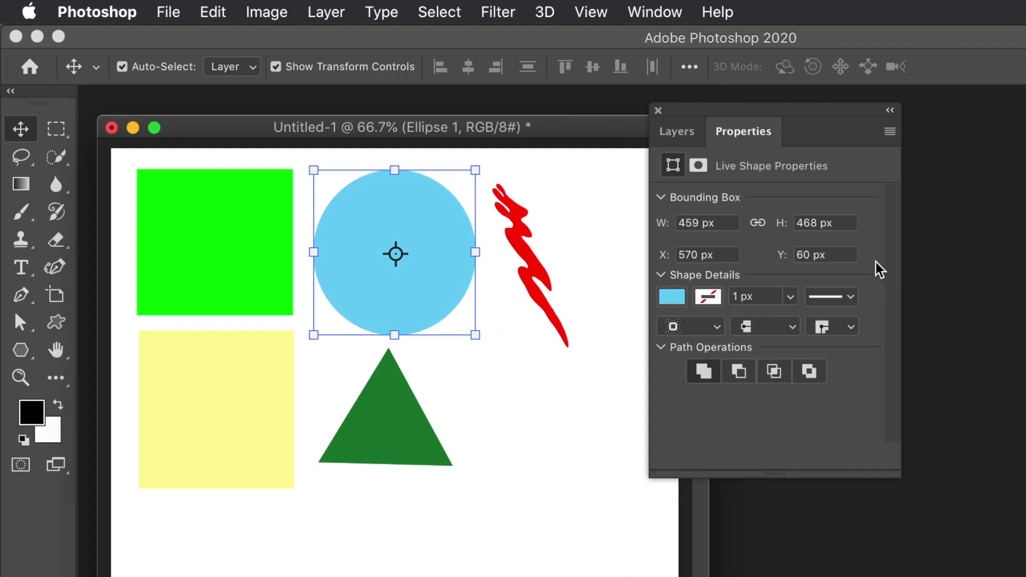
{"action": "left_click", "coordinate": [409, 436]}
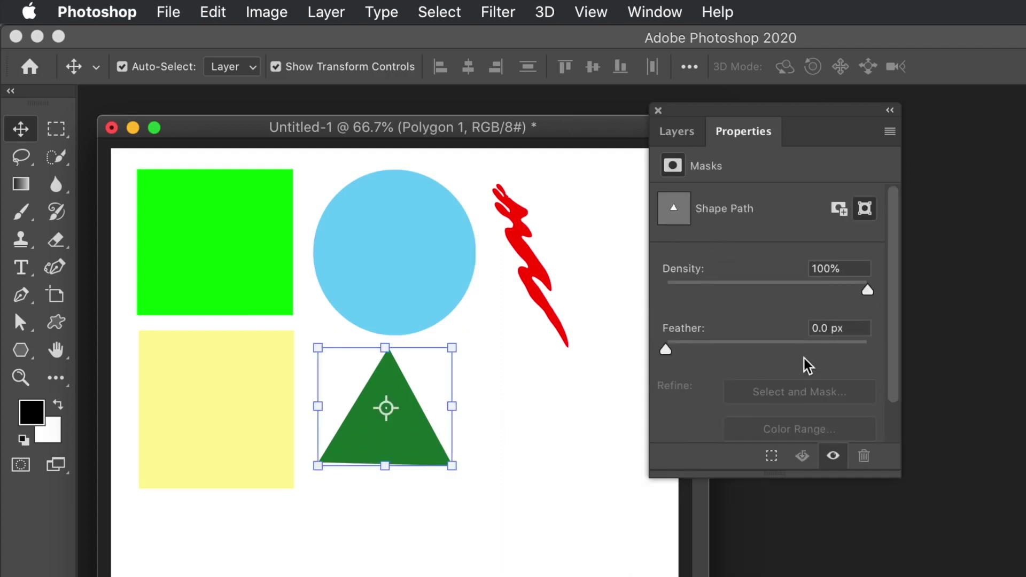
{"action": "left_click", "coordinate": [541, 279]}
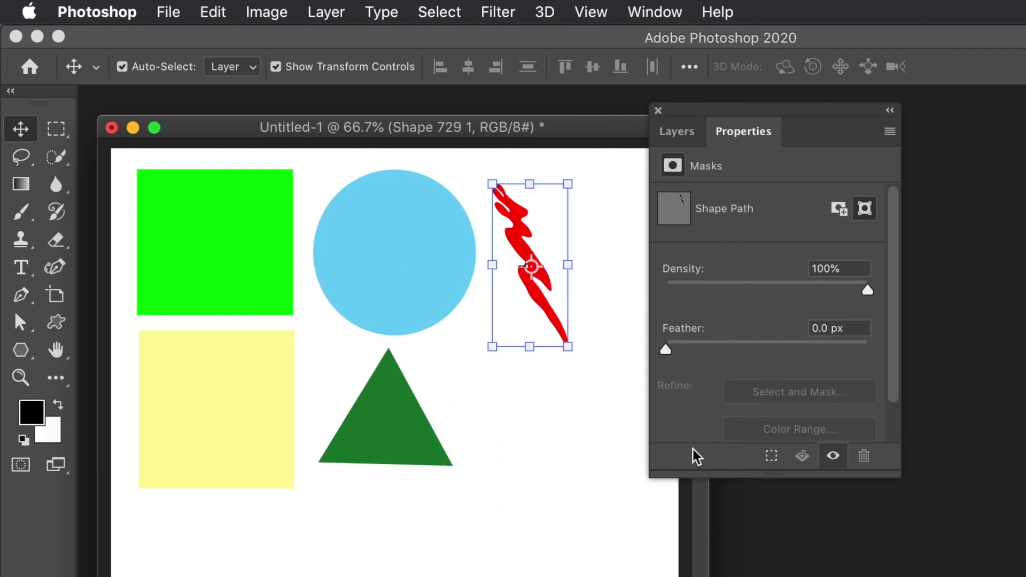
{"action": "left_click", "coordinate": [253, 423]}
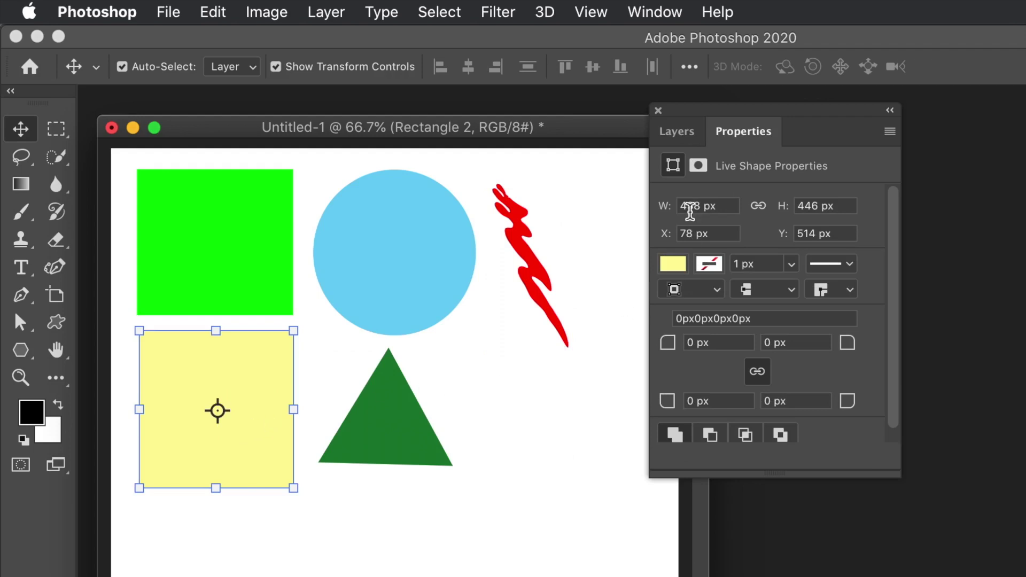
{"action": "left_click", "coordinate": [258, 165]}
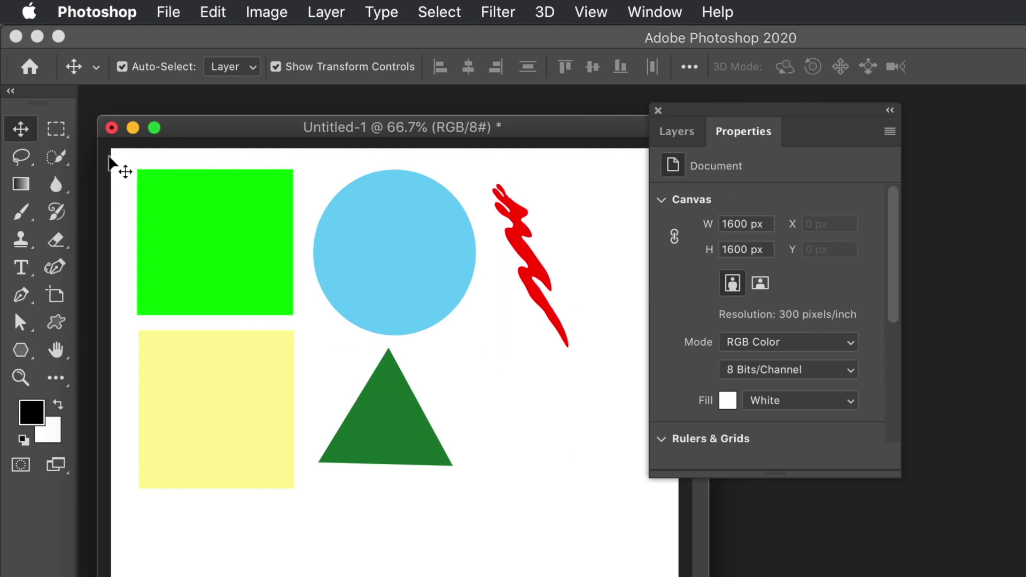
Marquee-select the green and yellow squares and Shift-add the blue circle.
{"action": "left_click_drag", "start_coordinate": [113, 153], "coordinate": [150, 183]}
{"action": "left_click_drag", "start_coordinate": [234, 248], "coordinate": [607, 524]}
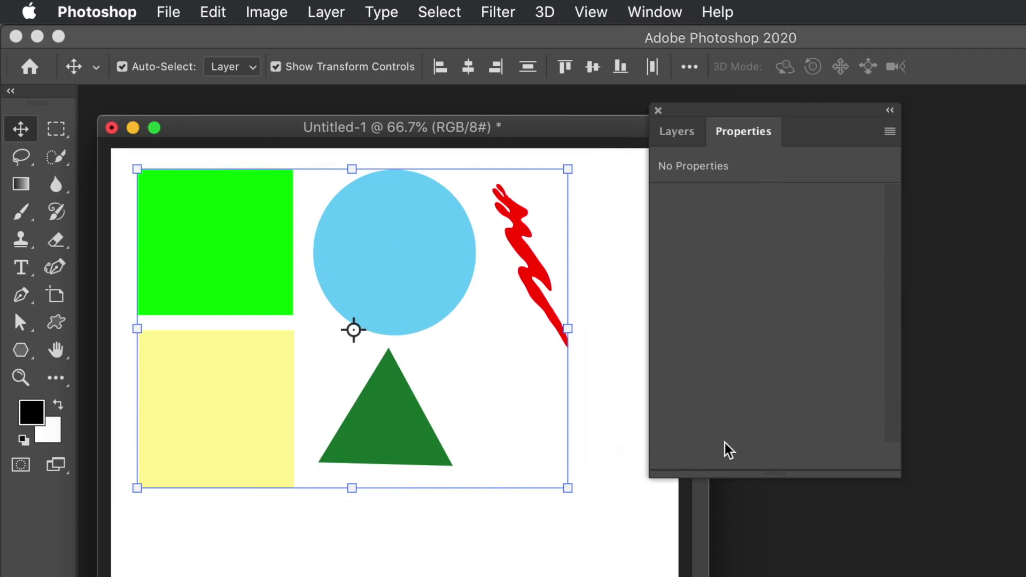
{"action": "left_click", "coordinate": [605, 303]}
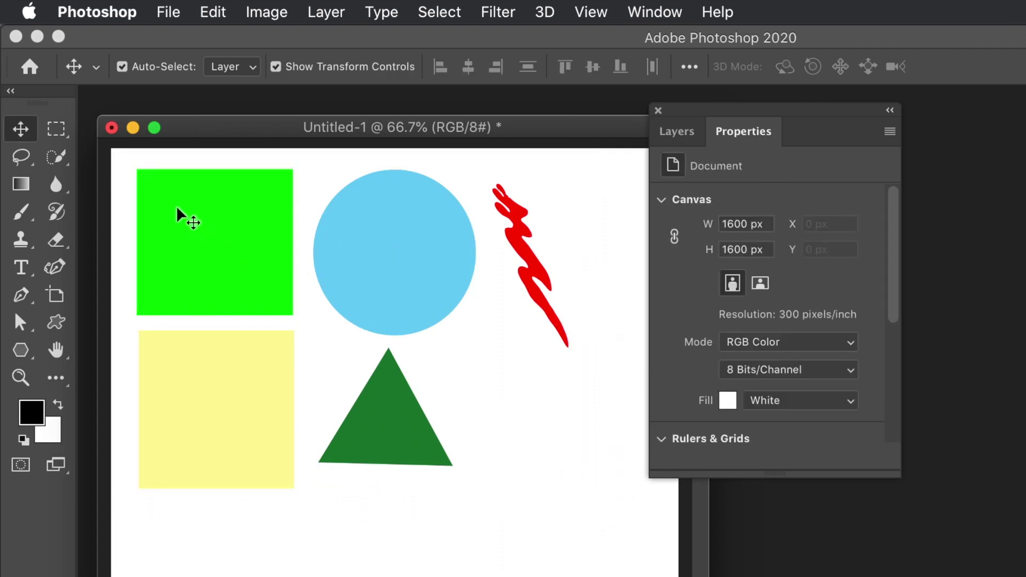
{"action": "left_click_drag", "start_coordinate": [123, 154], "coordinate": [280, 439]}
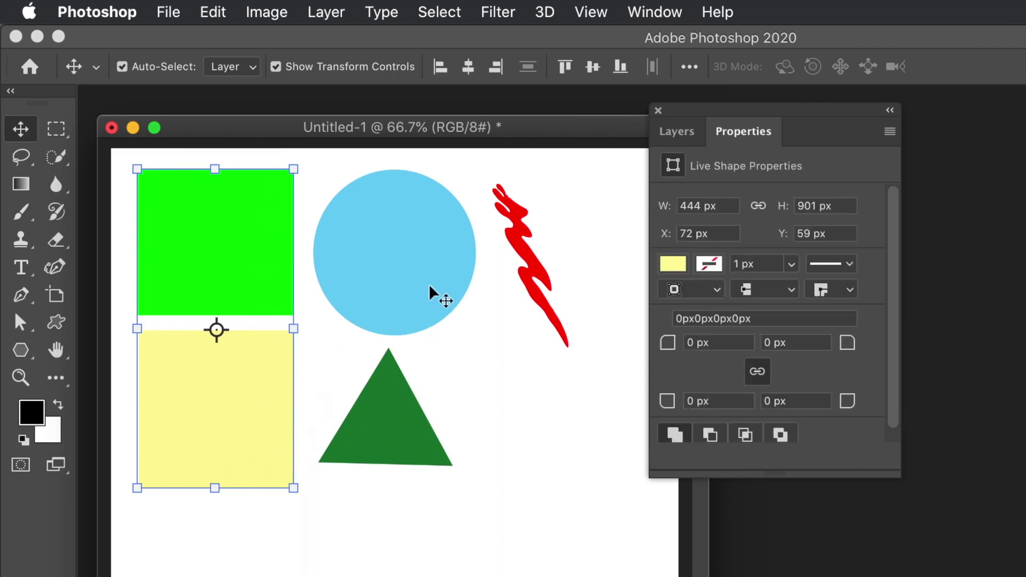
{"action": "left_click", "coordinate": [417, 275], "text": "shift"}
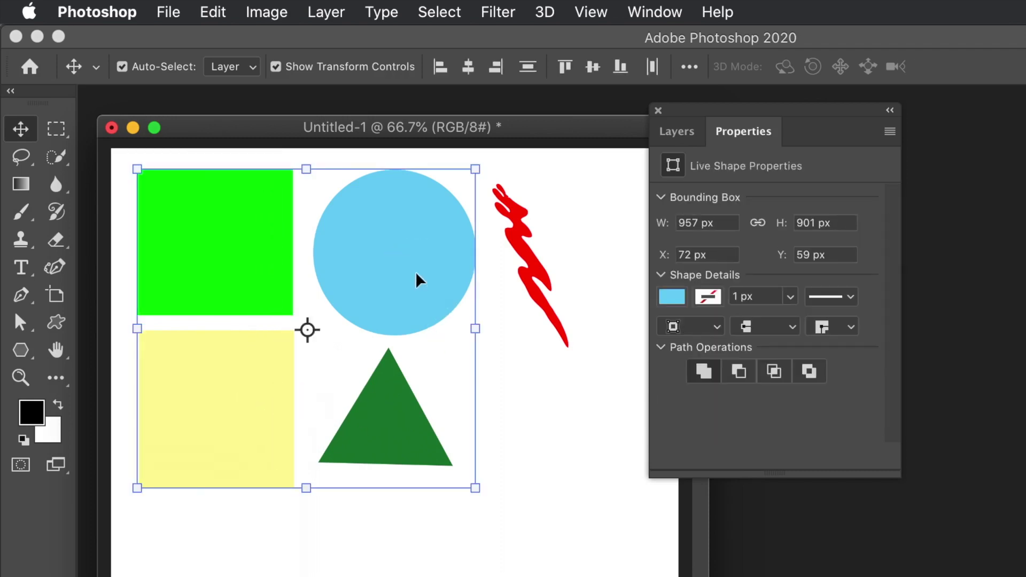
Try gradient and pattern fills on the three shapes, then give them solid orange.
{"action": "left_click", "coordinate": [675, 299]}
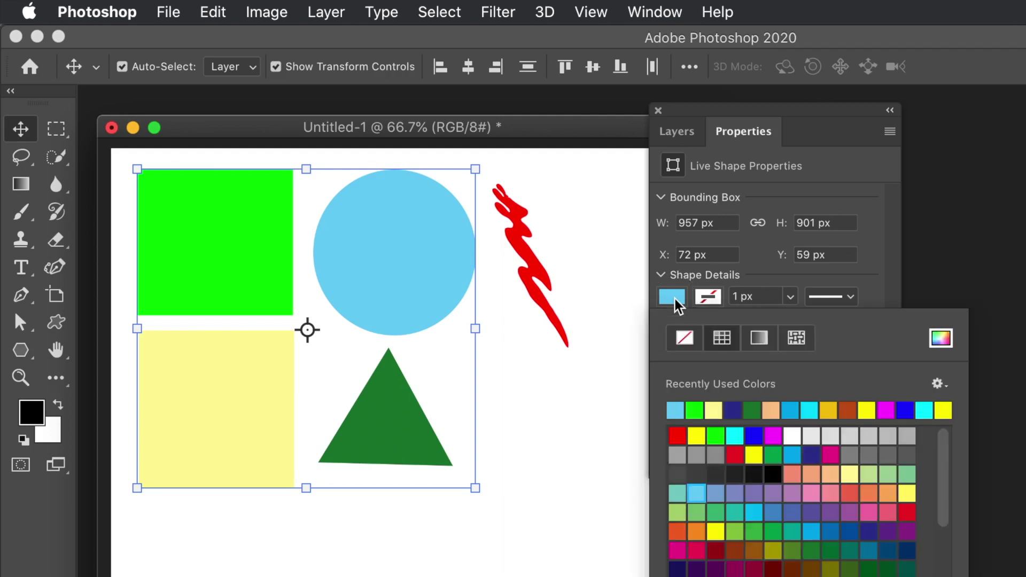
{"action": "left_click", "coordinate": [754, 337]}
{"action": "left_click", "coordinate": [715, 414]}
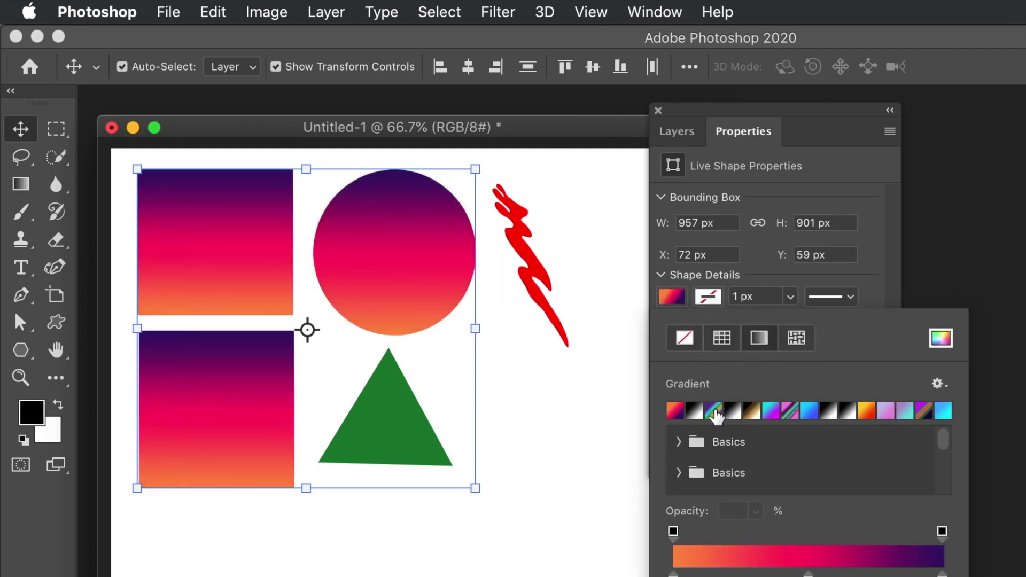
{"action": "left_click", "coordinate": [752, 411]}
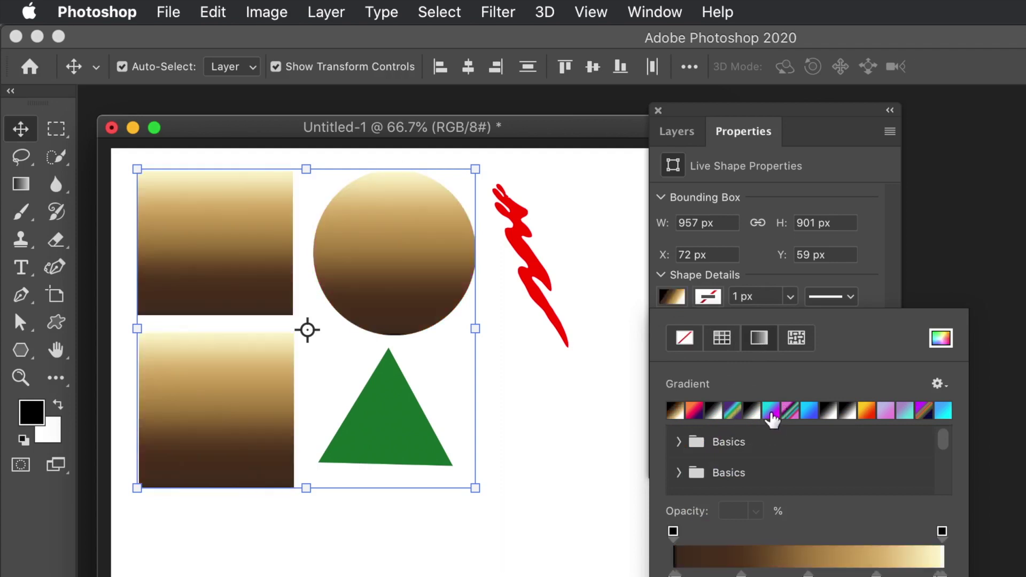
{"action": "left_click", "coordinate": [772, 411]}
{"action": "left_click", "coordinate": [791, 412]}
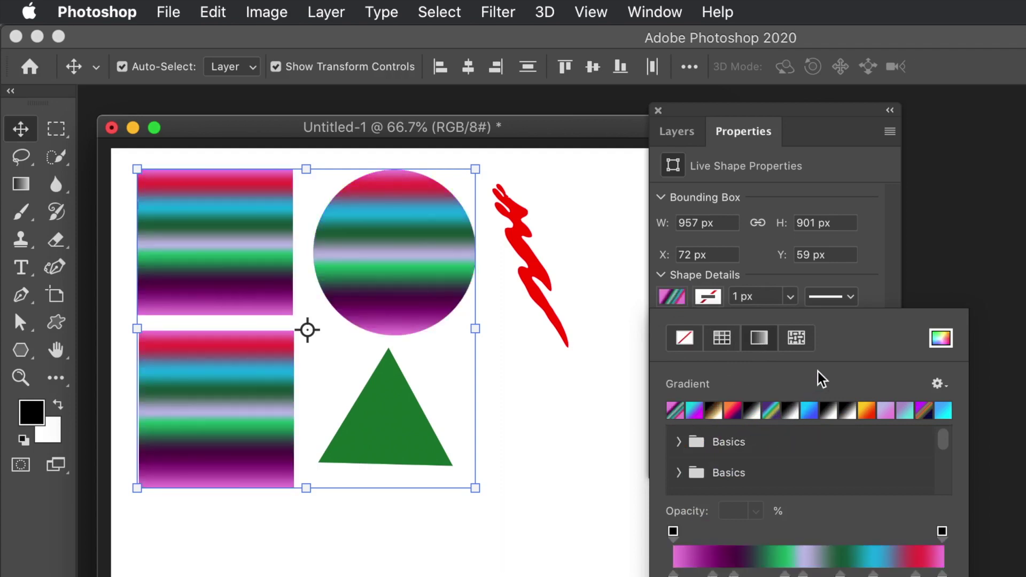
{"action": "left_click", "coordinate": [795, 338]}
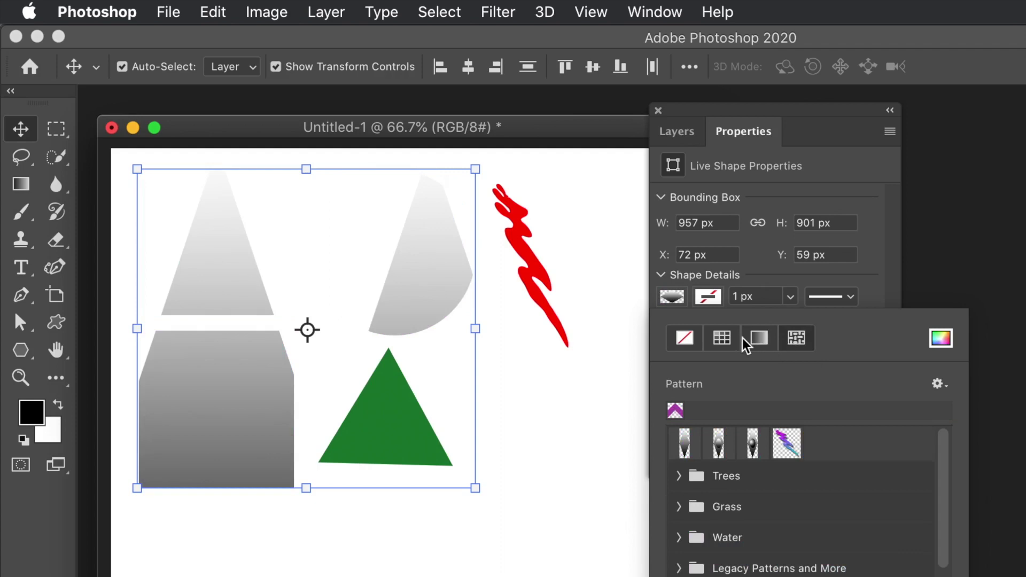
{"action": "left_click", "coordinate": [726, 339]}
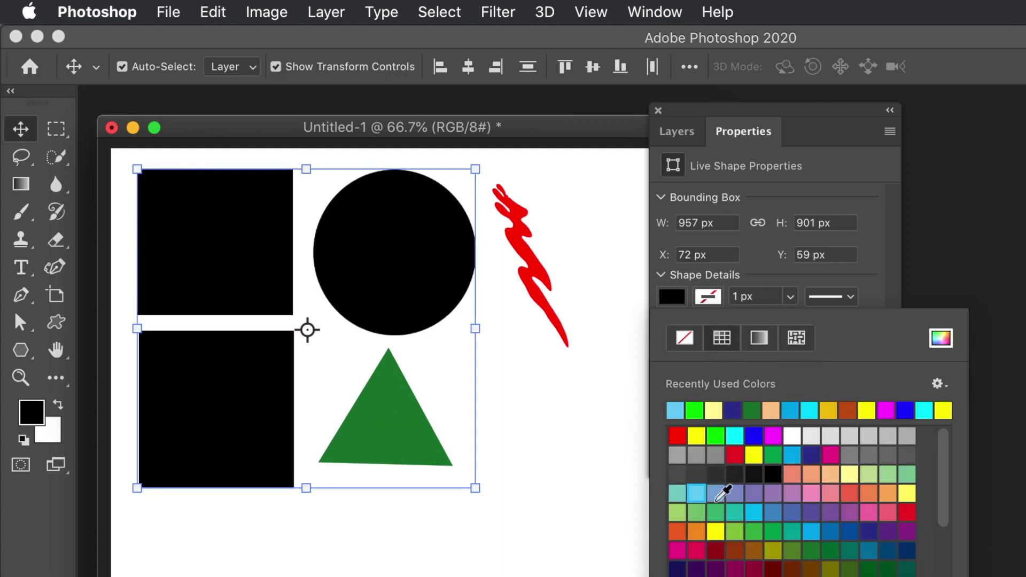
{"action": "left_click", "coordinate": [716, 532]}
{"action": "left_click", "coordinate": [698, 530]}
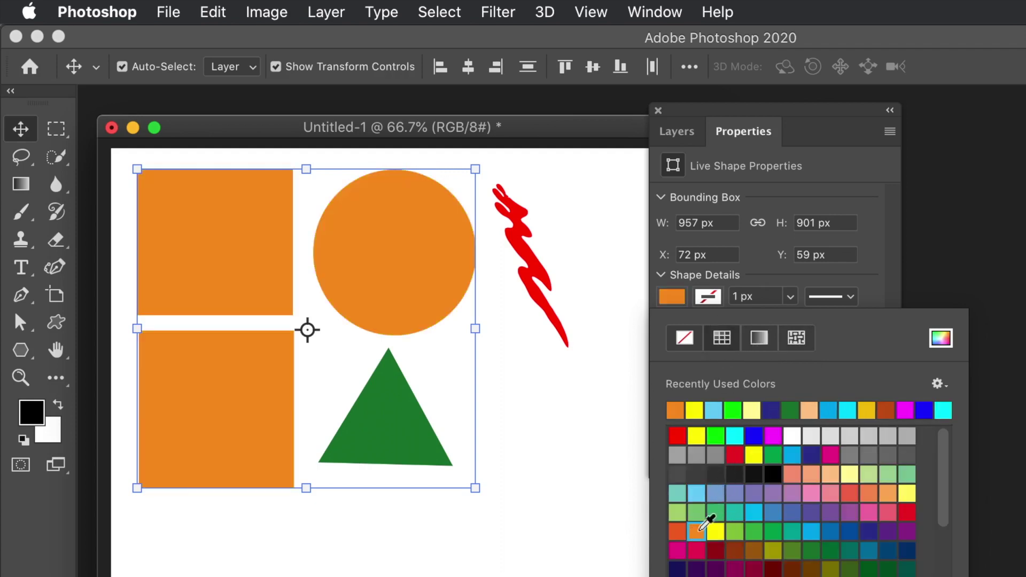
{"action": "left_click", "coordinate": [862, 266]}
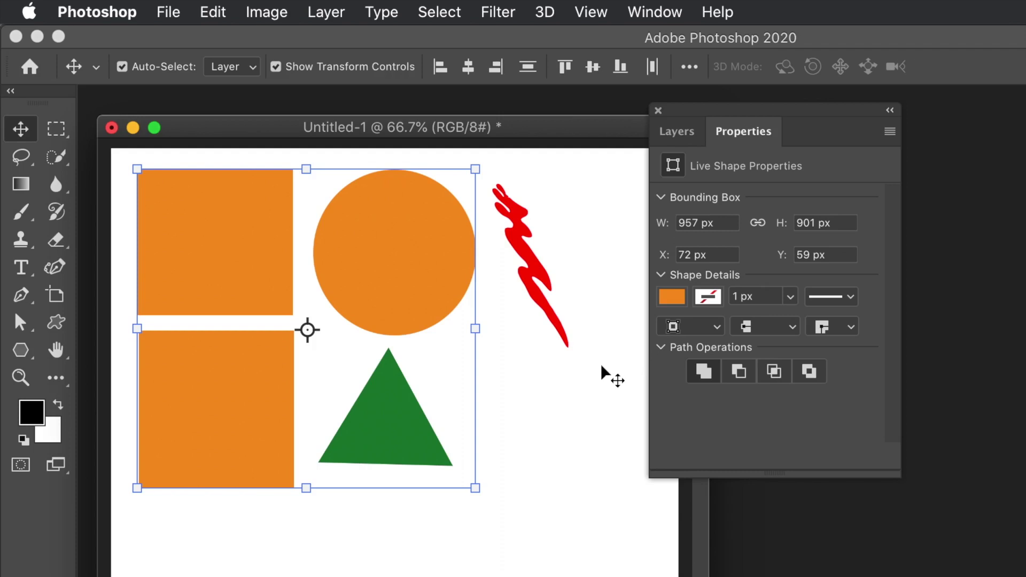
{"action": "left_click", "coordinate": [552, 453]}
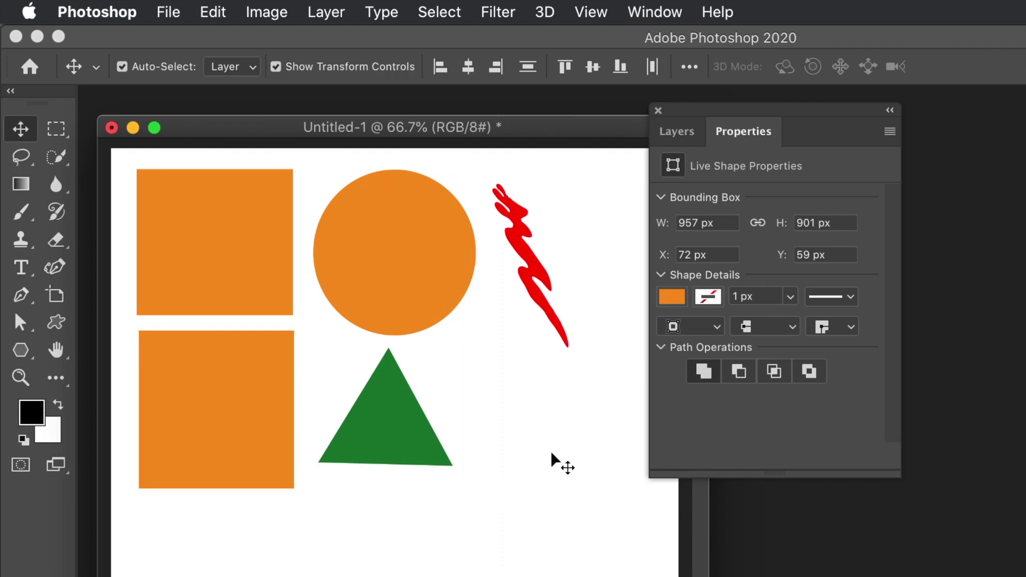
Select the orange circle to show its 459 × 468 px live shape properties.
{"action": "left_click", "coordinate": [403, 440]}
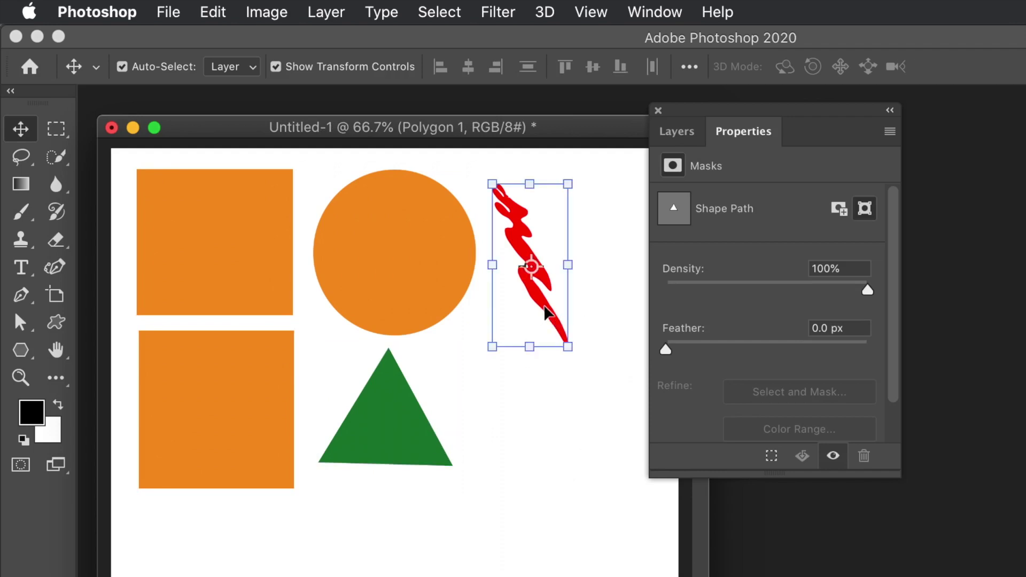
{"action": "left_click", "coordinate": [500, 422]}
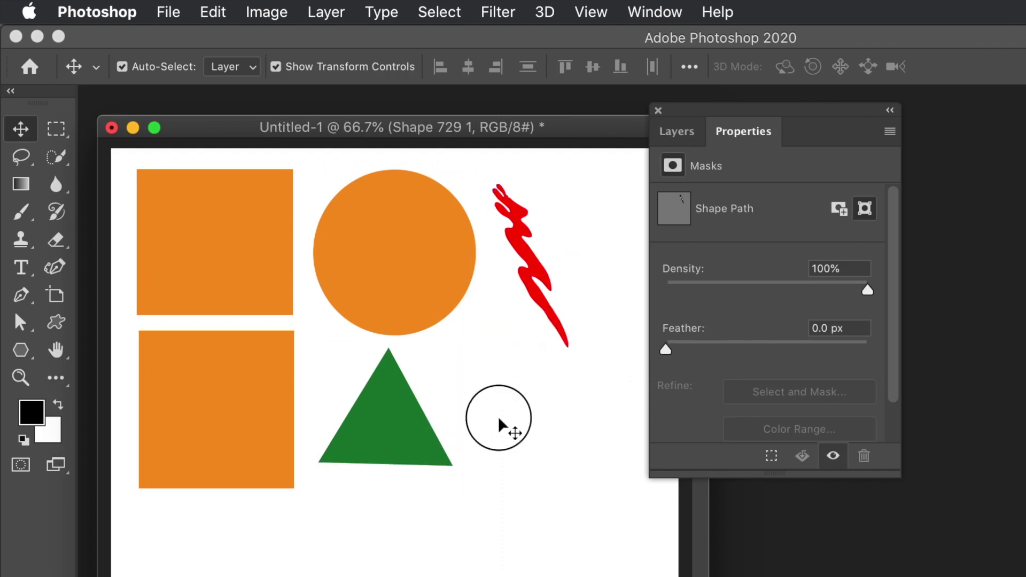
{"action": "left_click", "coordinate": [383, 260]}
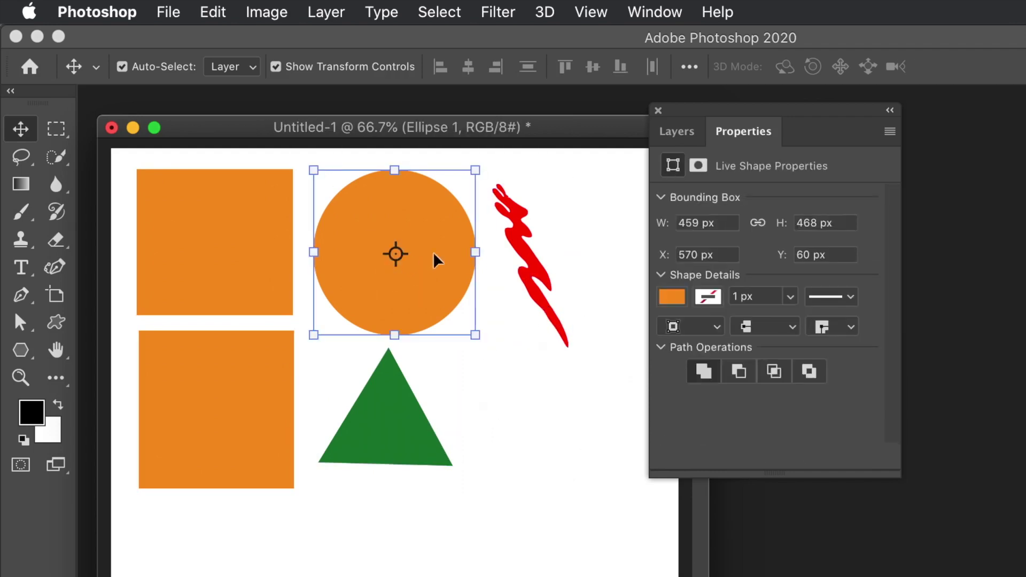
Recolour the lower square dark brown and the circle light tan via layer thumbnails.
{"action": "left_click", "coordinate": [684, 136]}
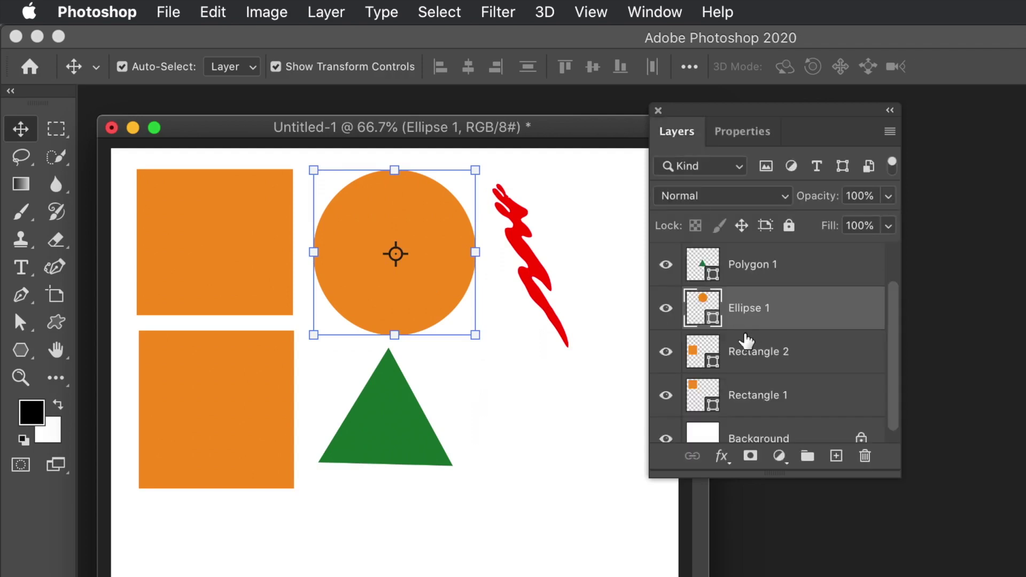
{"action": "left_click", "coordinate": [698, 359]}
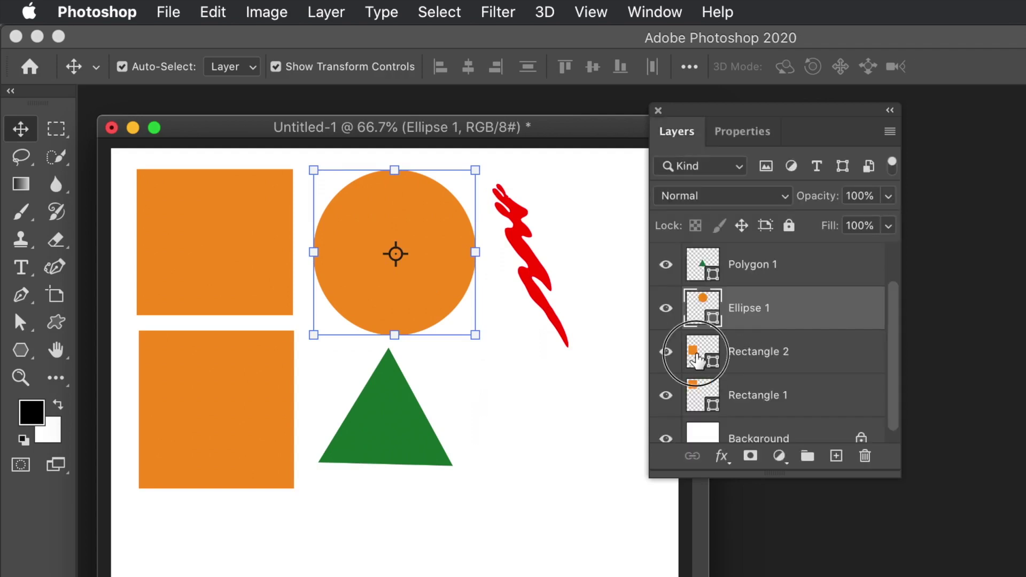
{"action": "double_click", "coordinate": [698, 359]}
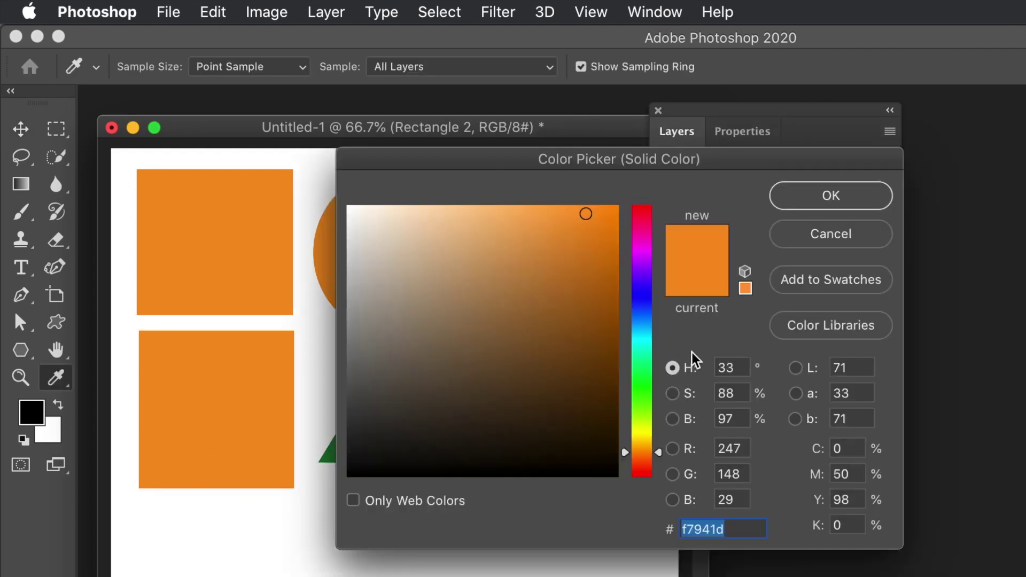
{"action": "left_click_drag", "start_coordinate": [472, 329], "coordinate": [459, 397]}
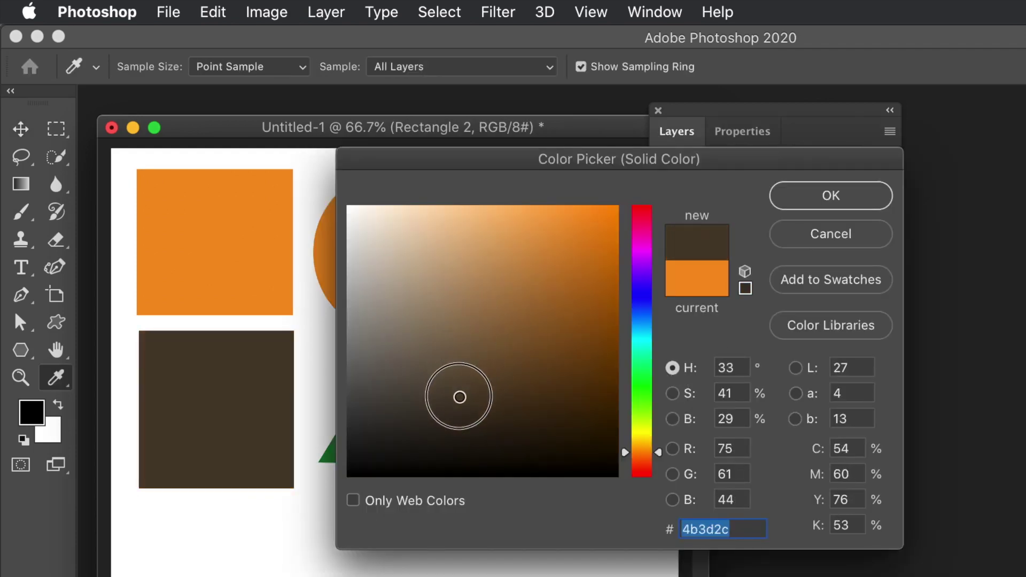
{"action": "left_click", "coordinate": [819, 202]}
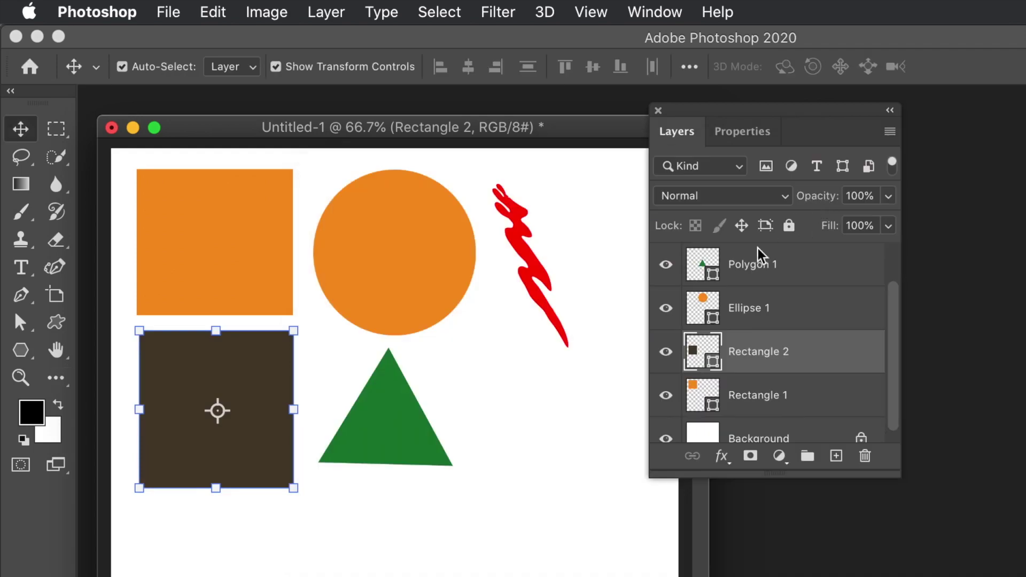
{"action": "double_click", "coordinate": [702, 315]}
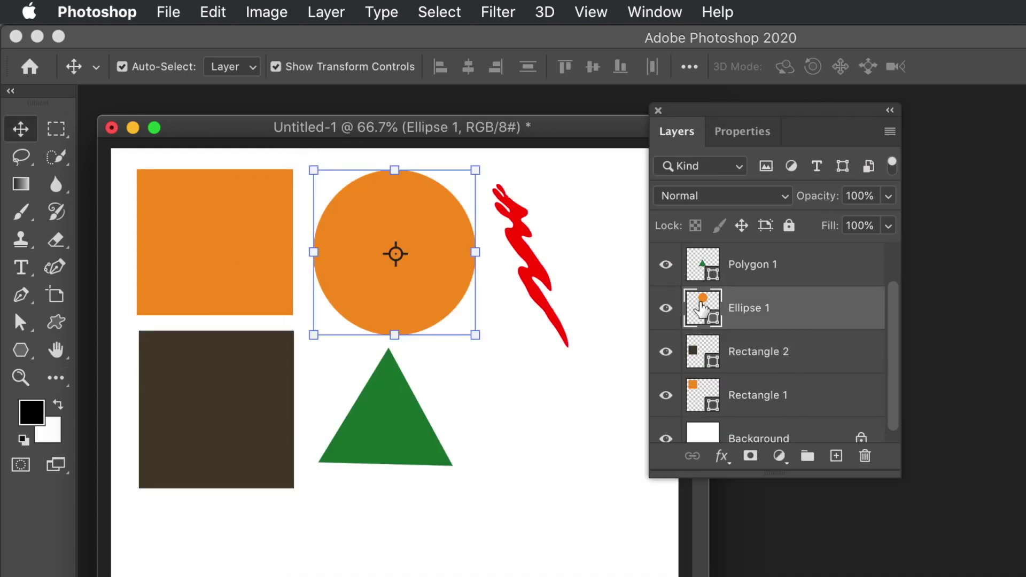
{"action": "mouse_move", "coordinate": [486, 305]}
{"action": "left_mouse_down"}
{"action": "mouse_move", "coordinate": [556, 257]}
{"action": "mouse_move", "coordinate": [425, 223]}
{"action": "left_mouse_up"}
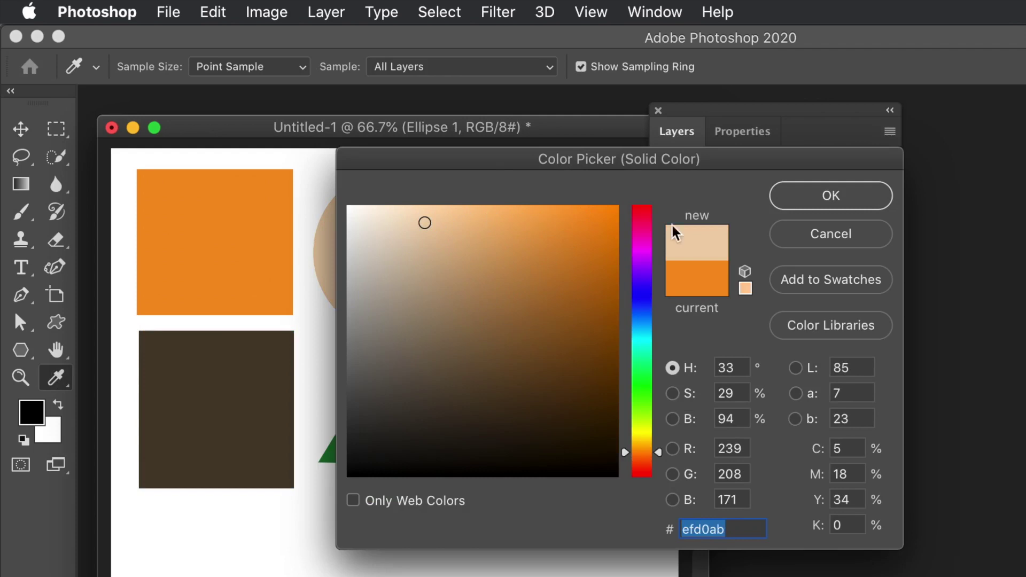
{"action": "left_click", "coordinate": [803, 187]}
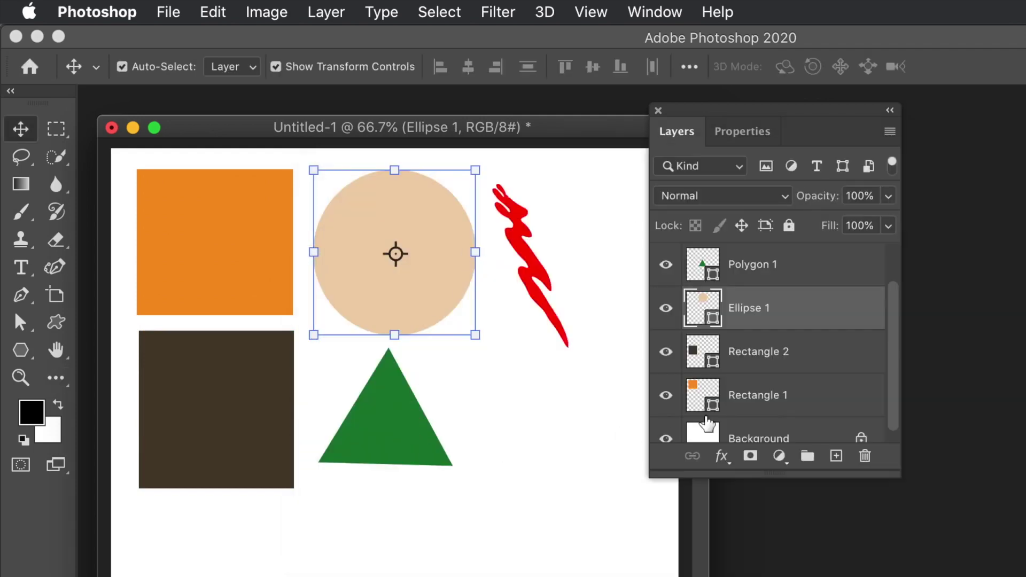
Recolour the triangle very dark green and the upper square bright magenta.
{"action": "left_click", "coordinate": [759, 264]}
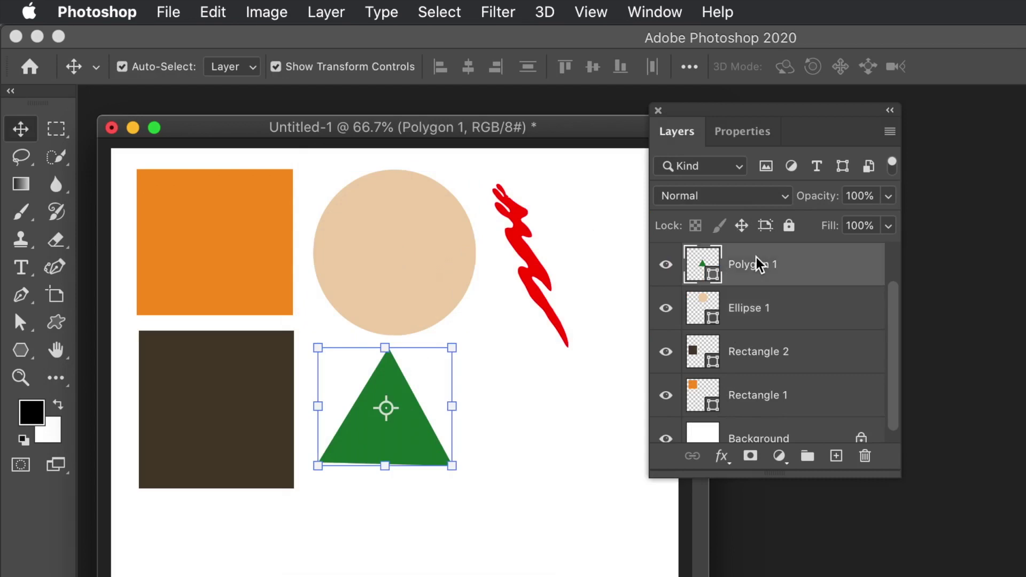
{"action": "double_click", "coordinate": [693, 261]}
{"action": "left_click_drag", "start_coordinate": [438, 369], "coordinate": [448, 428]}
{"action": "left_click", "coordinate": [832, 207]}
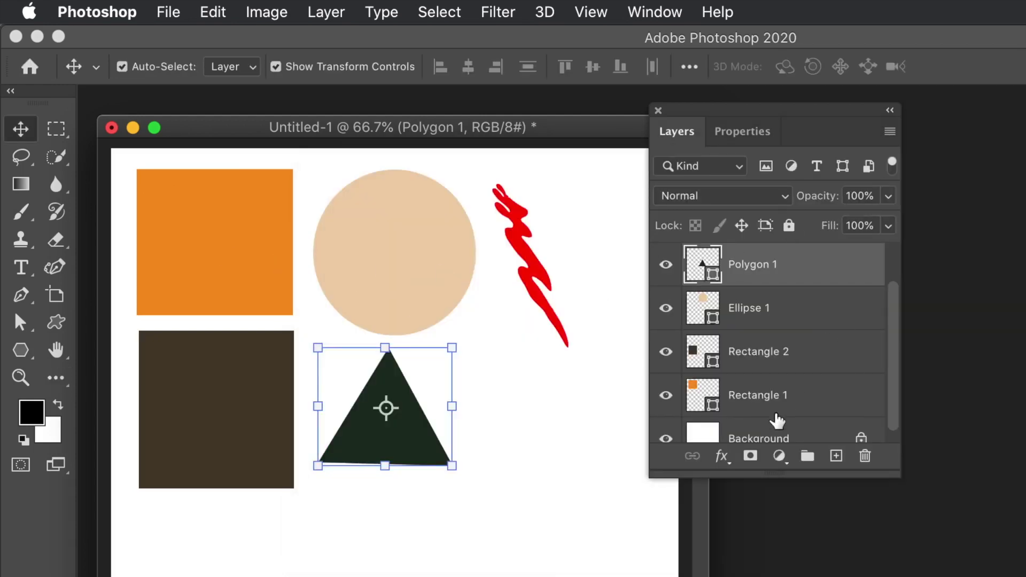
{"action": "double_click", "coordinate": [707, 397]}
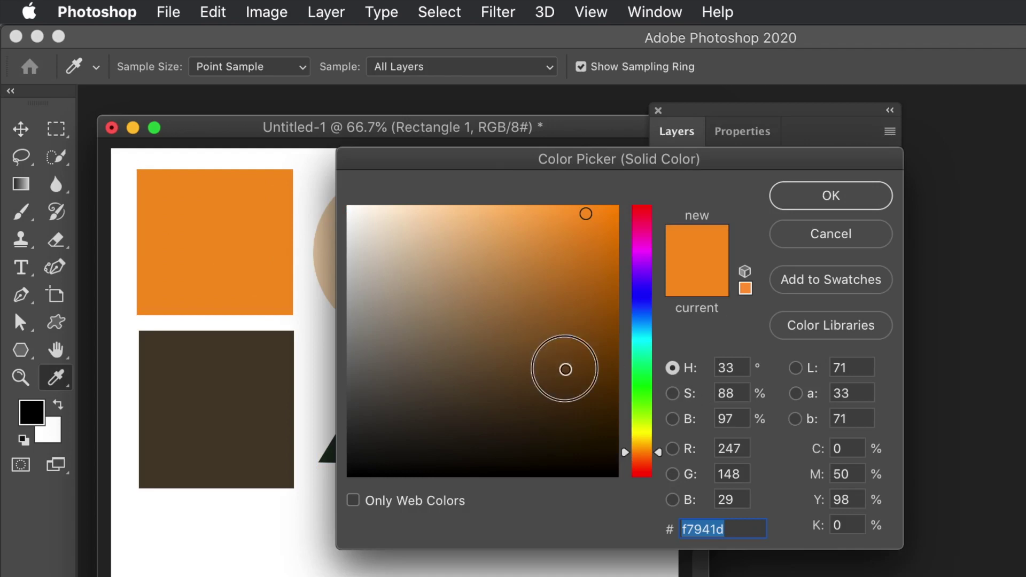
{"action": "left_click", "coordinate": [565, 369]}
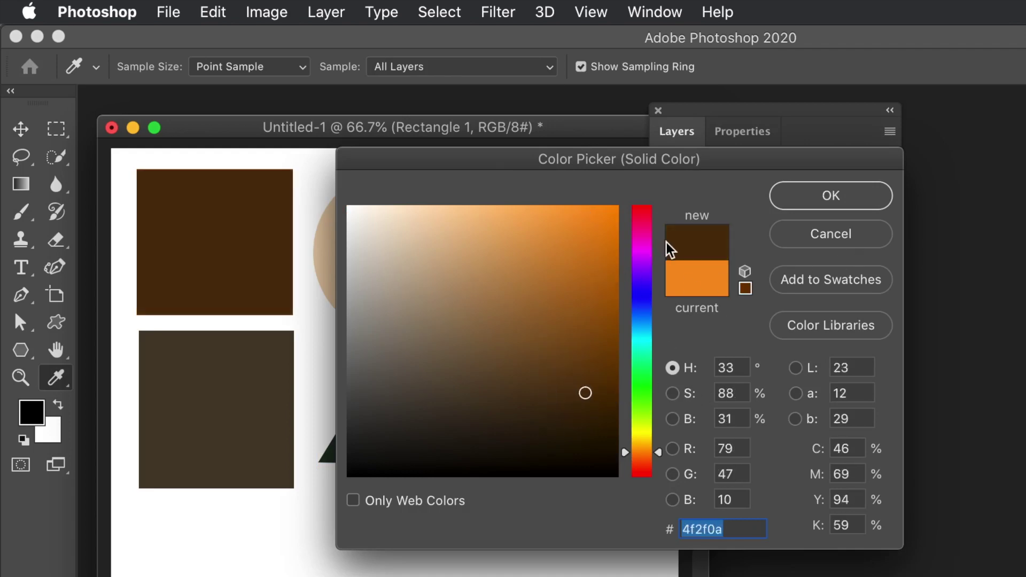
{"action": "left_click", "coordinate": [645, 244]}
{"action": "left_click_drag", "start_coordinate": [536, 230], "coordinate": [538, 232]}
{"action": "left_click", "coordinate": [876, 206]}
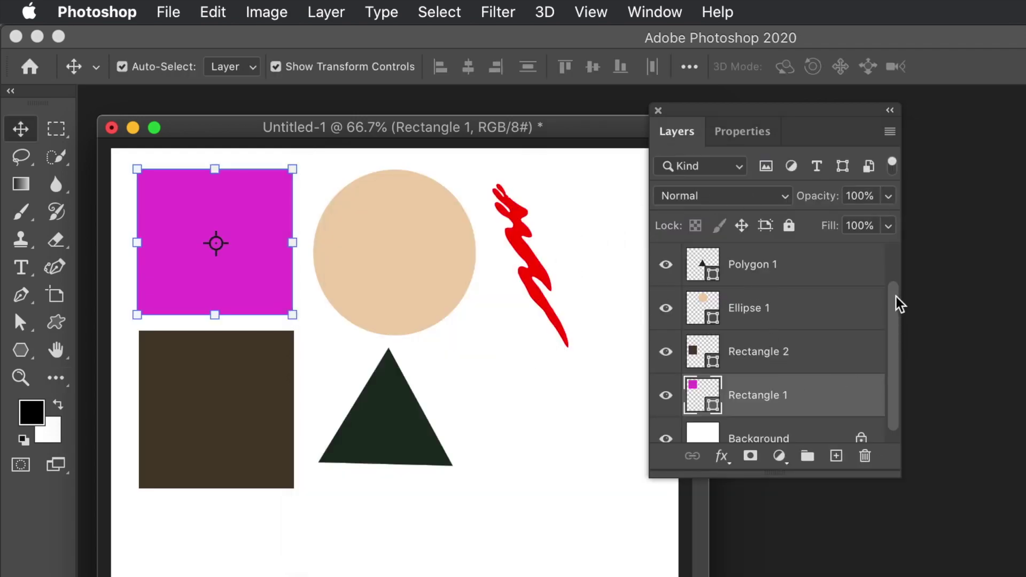
Darken the squiggle shape to dark red, then select the magenta square.
{"action": "left_click_drag", "start_coordinate": [897, 296], "coordinate": [902, 253]}
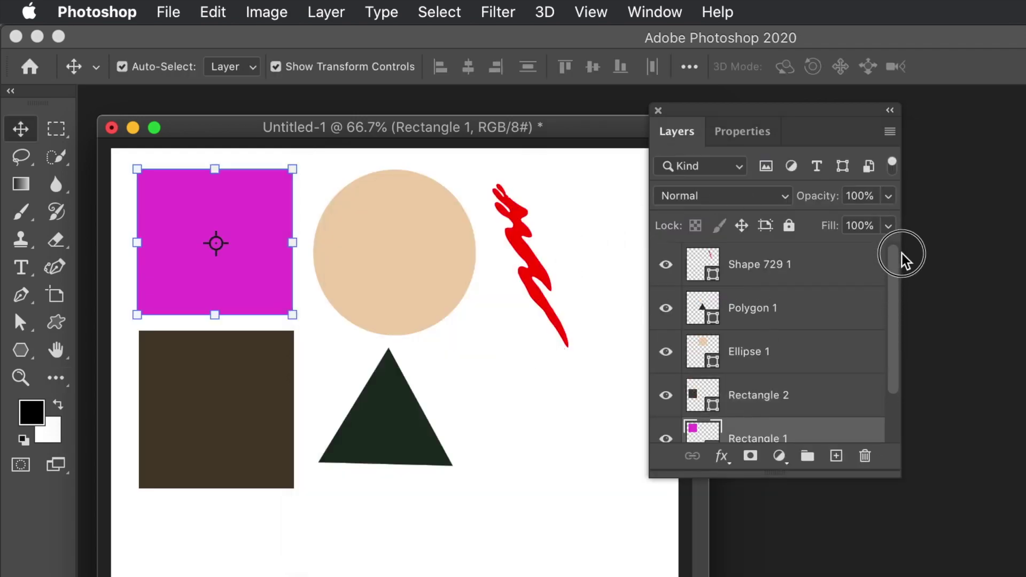
{"action": "double_click", "coordinate": [696, 260]}
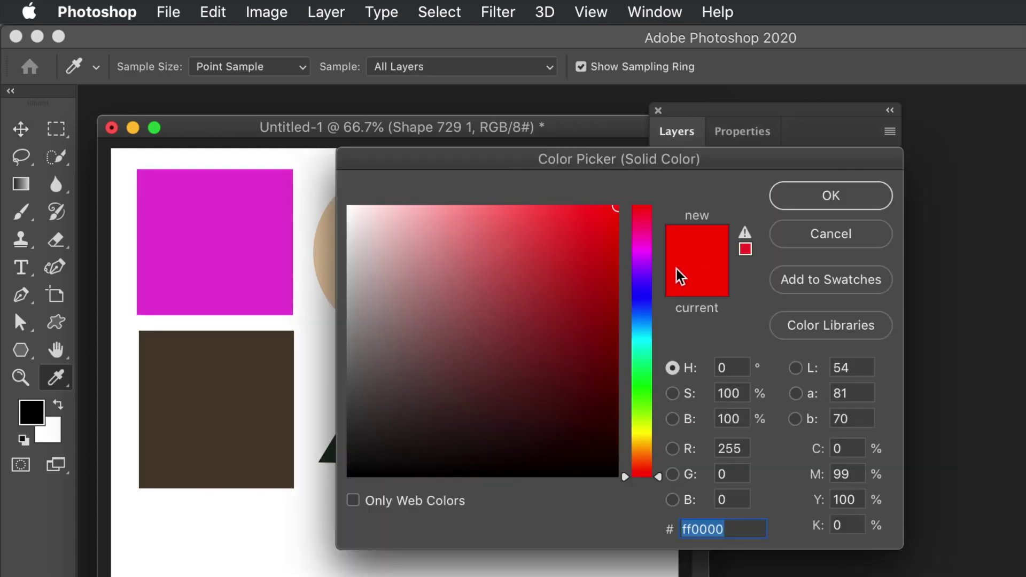
{"action": "left_click_drag", "start_coordinate": [558, 265], "coordinate": [508, 370]}
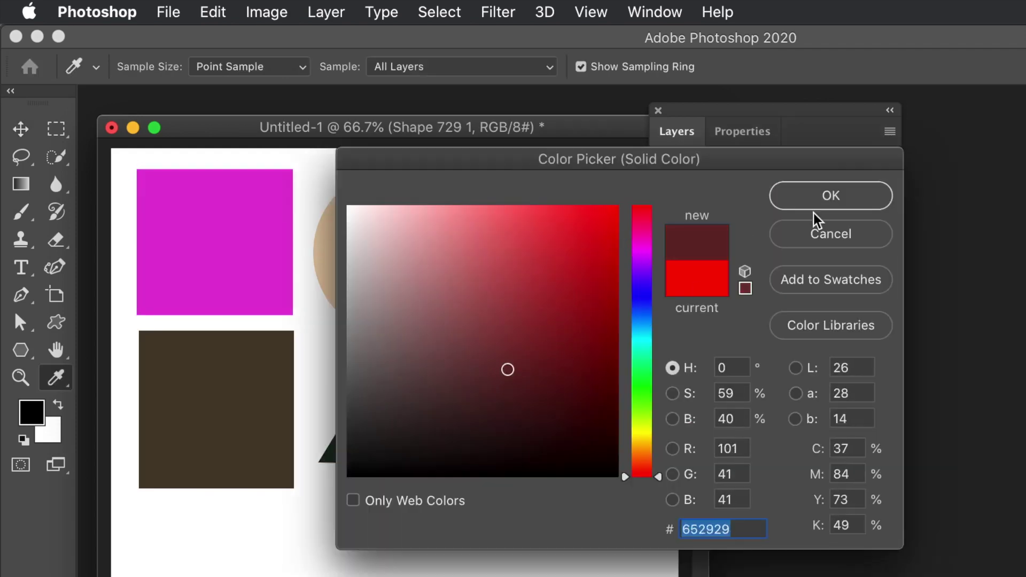
{"action": "left_click", "coordinate": [809, 202]}
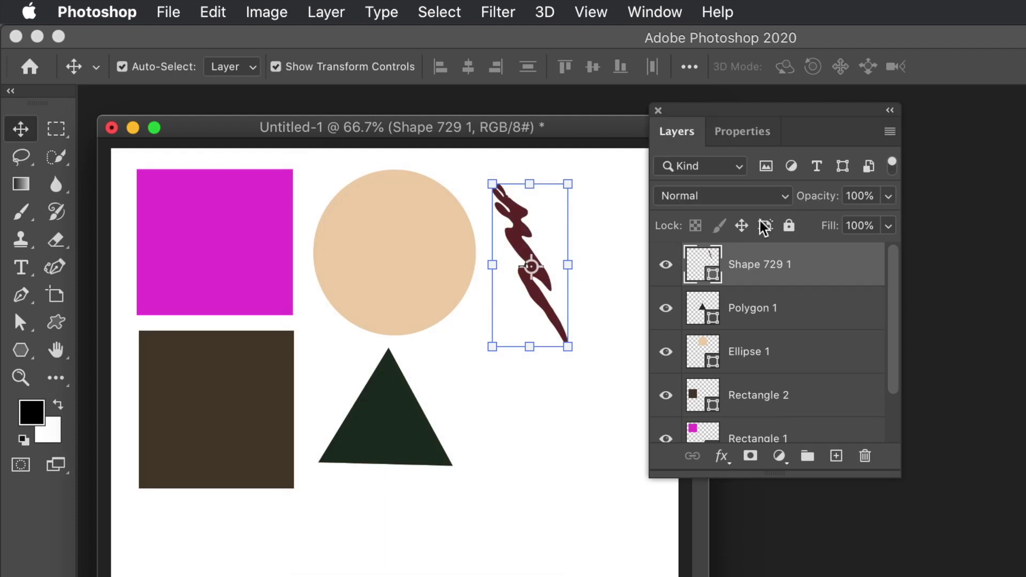
{"action": "left_click", "coordinate": [501, 437]}
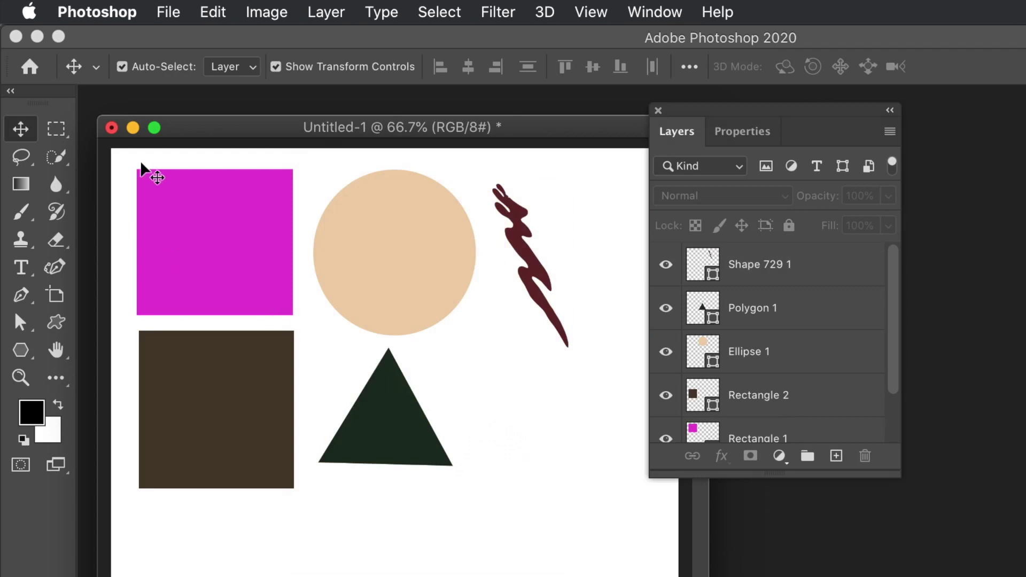
{"action": "left_click", "coordinate": [182, 218]}
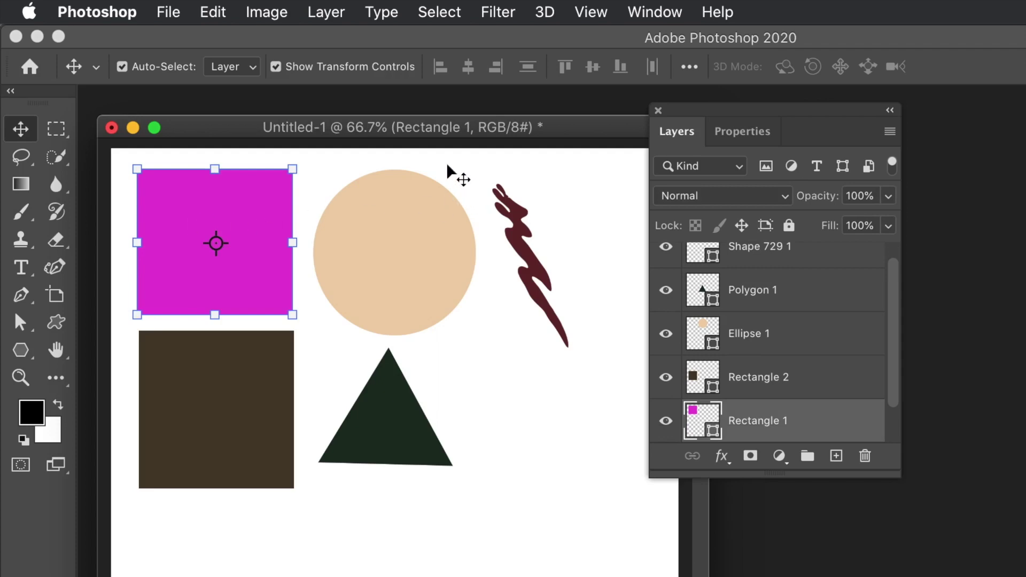
{"action": "left_click", "coordinate": [339, 15]}
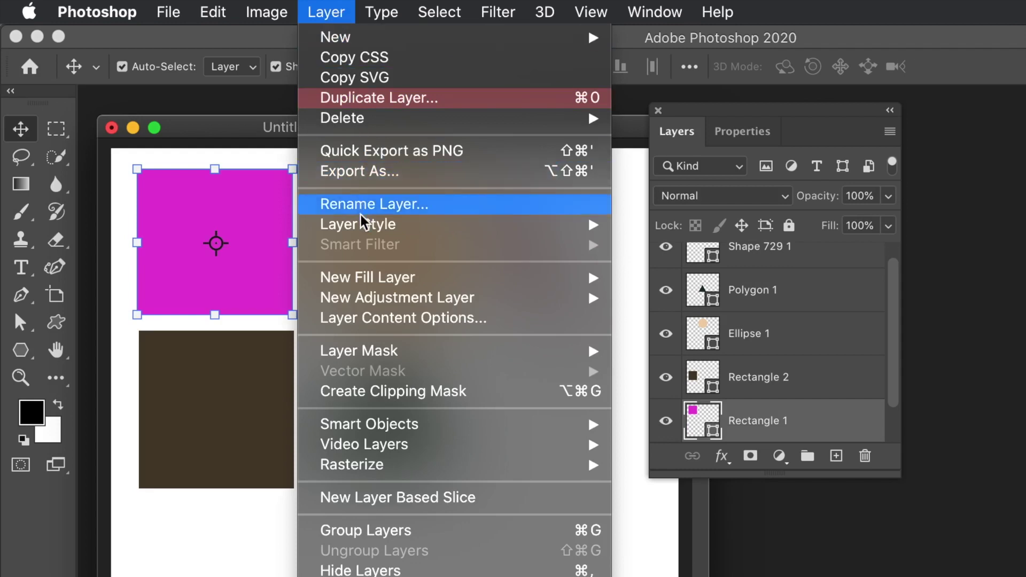
{"action": "mouse_move", "coordinate": [361, 227]}
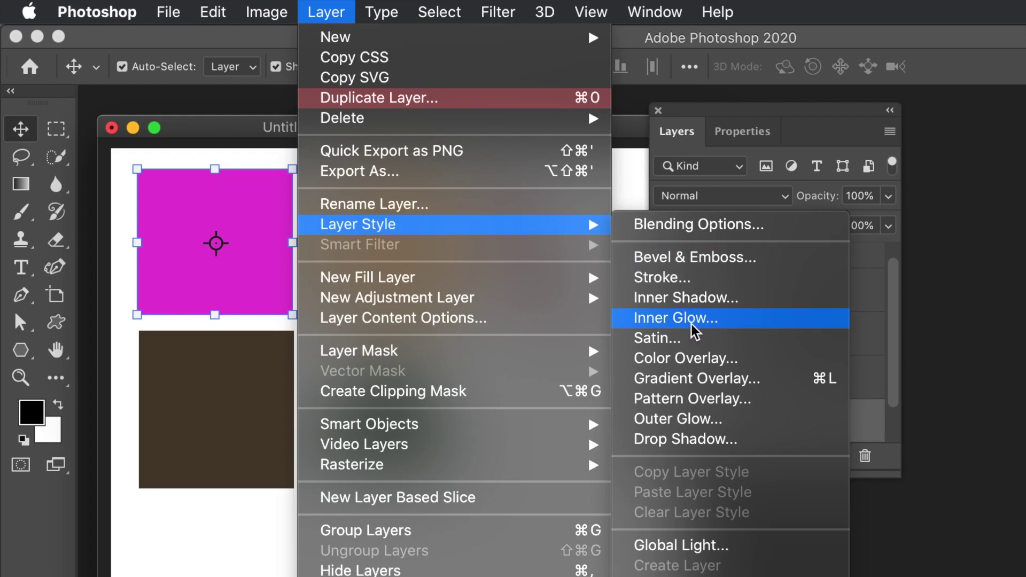
{"action": "left_click", "coordinate": [685, 360]}
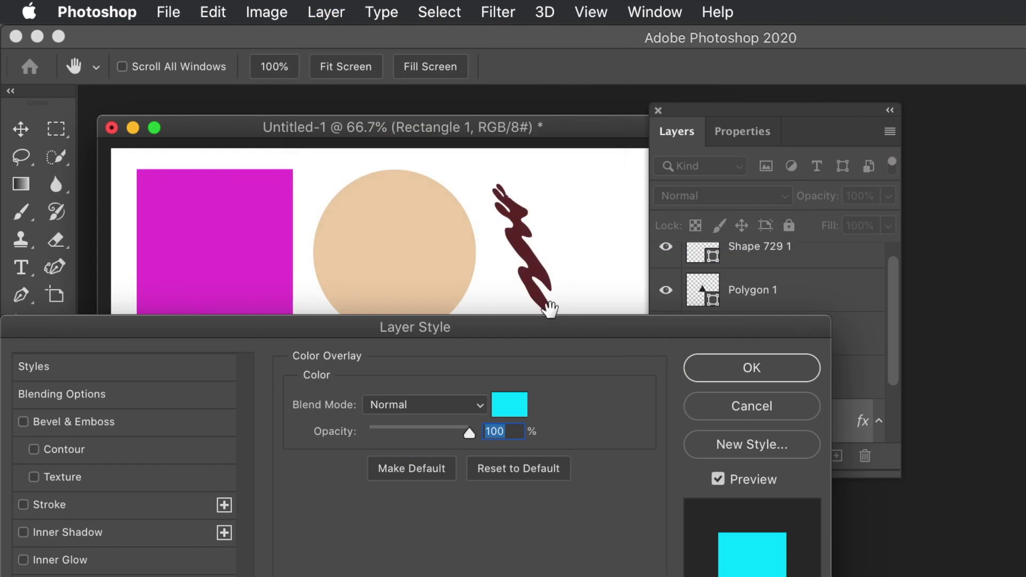
{"action": "left_click_drag", "start_coordinate": [414, 332], "coordinate": [479, 371]}
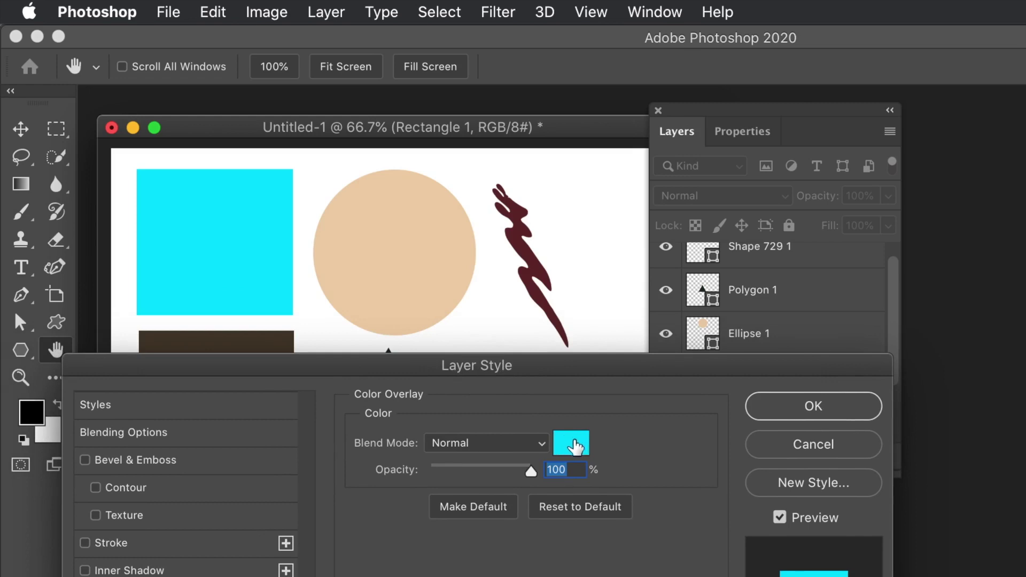
{"action": "left_click", "coordinate": [810, 449]}
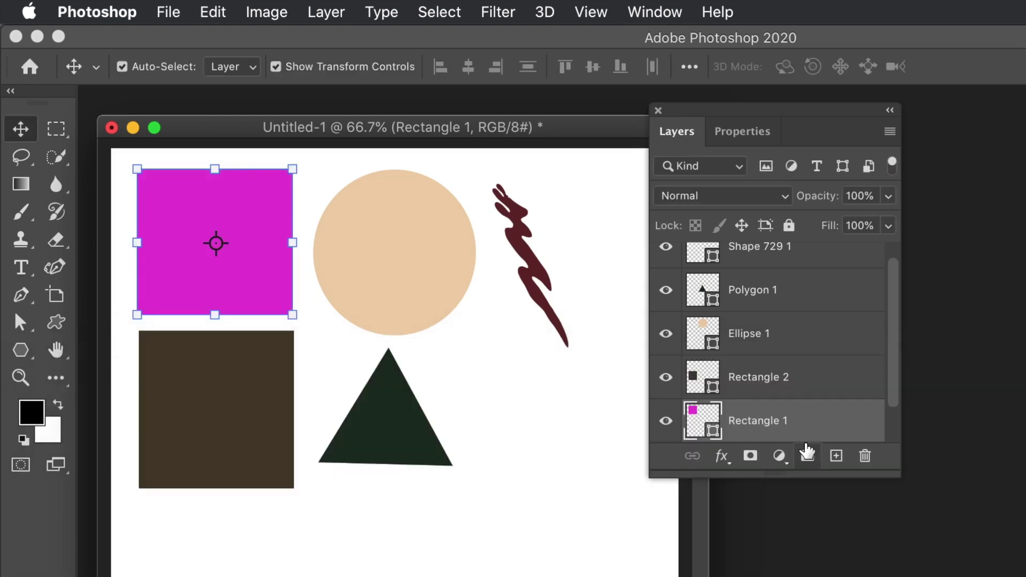
{"action": "left_click", "coordinate": [334, 13]}
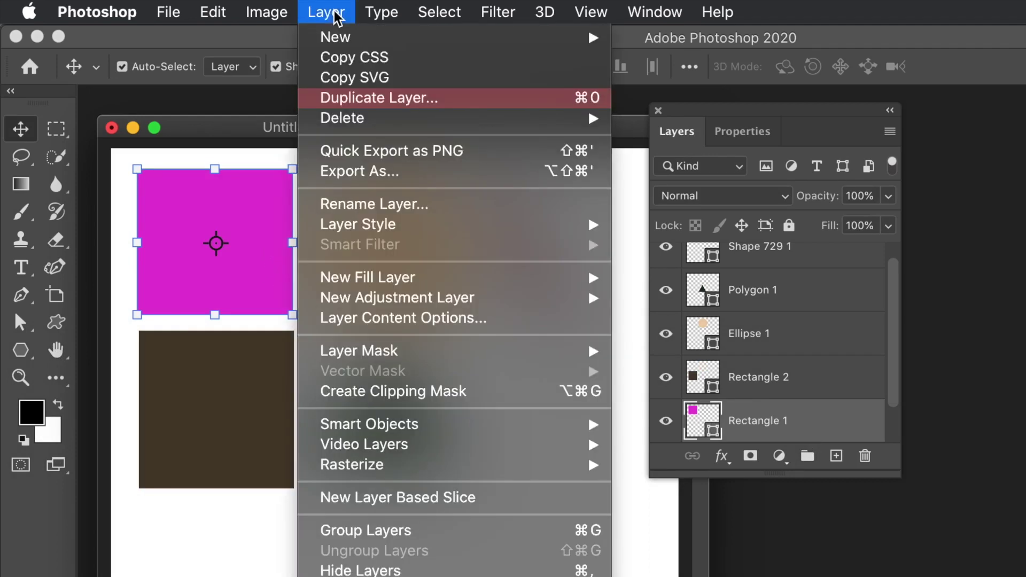
Change the magenta square's fill to a lighter pink-magenta via Layer Content Options.
{"action": "left_click", "coordinate": [383, 319]}
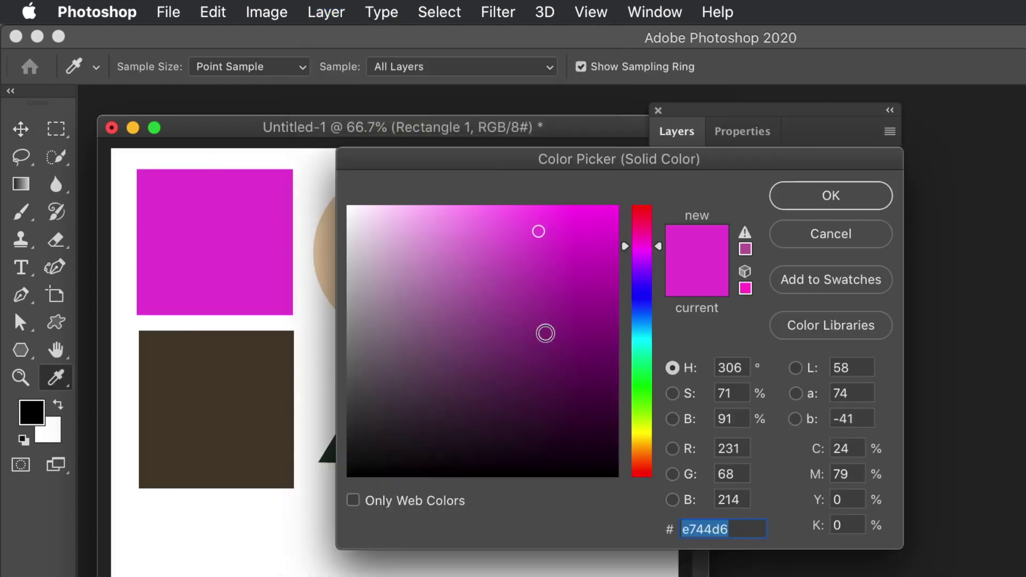
{"action": "left_click_drag", "start_coordinate": [560, 158], "coordinate": [558, 218]}
{"action": "mouse_move", "coordinate": [547, 339]}
{"action": "left_mouse_down"}
{"action": "mouse_move", "coordinate": [531, 389]}
{"action": "mouse_move", "coordinate": [442, 429]}
{"action": "mouse_move", "coordinate": [454, 345]}
{"action": "mouse_move", "coordinate": [430, 293]}
{"action": "mouse_move", "coordinate": [514, 281]}
{"action": "mouse_move", "coordinate": [496, 279]}
{"action": "left_mouse_up"}
{"action": "left_click", "coordinate": [821, 255]}
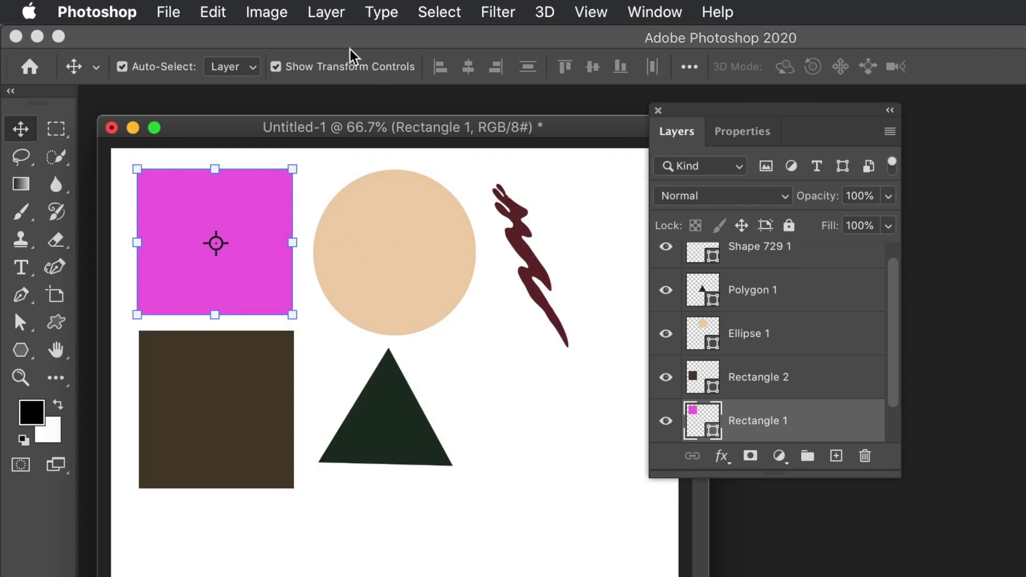
{"action": "left_click", "coordinate": [325, 12]}
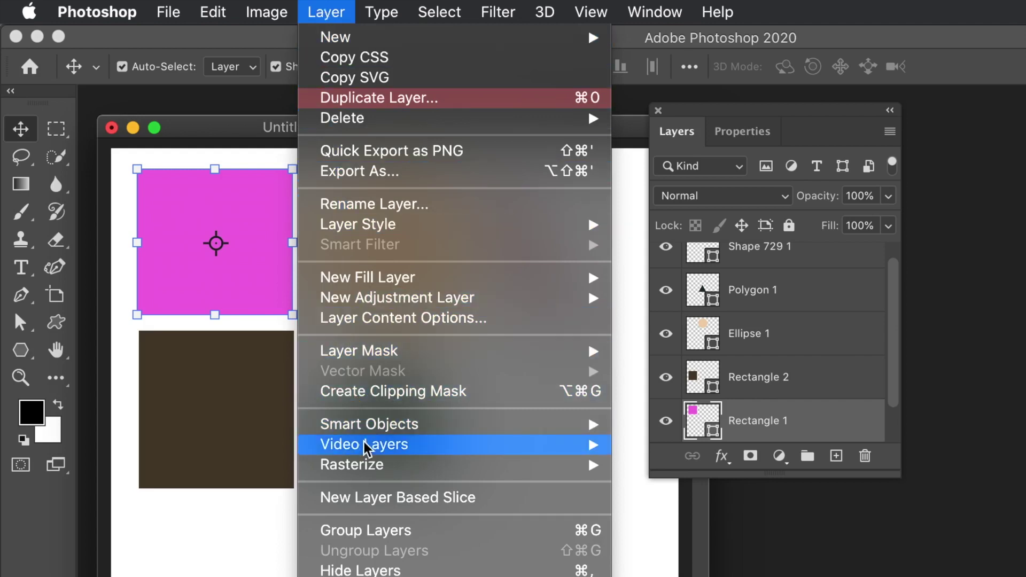
Convert the square's layer to a smart object and bring up Hue/Saturation.
{"action": "mouse_move", "coordinate": [535, 424]}
{"action": "left_click", "coordinate": [642, 428]}
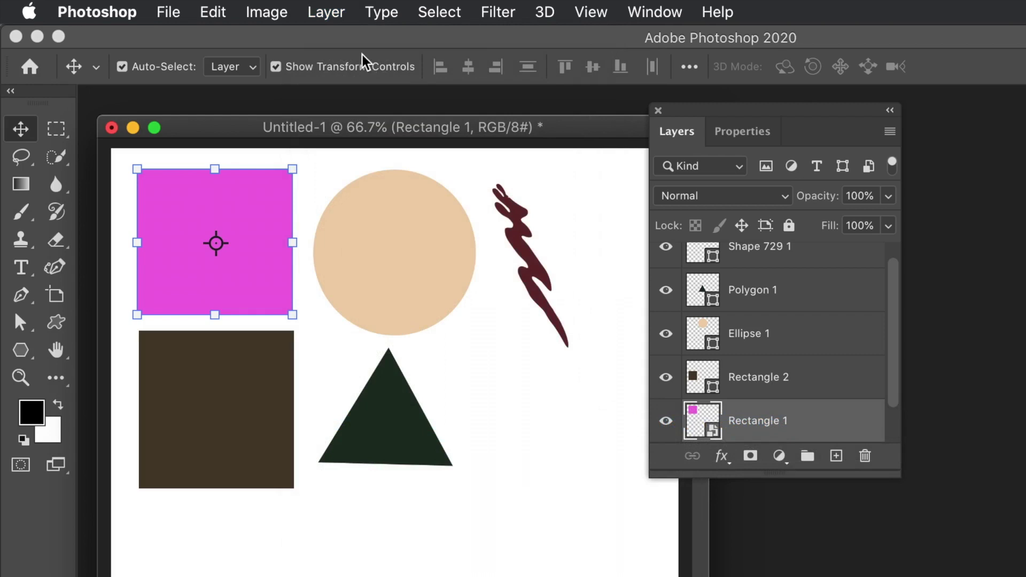
{"action": "left_click", "coordinate": [266, 13]}
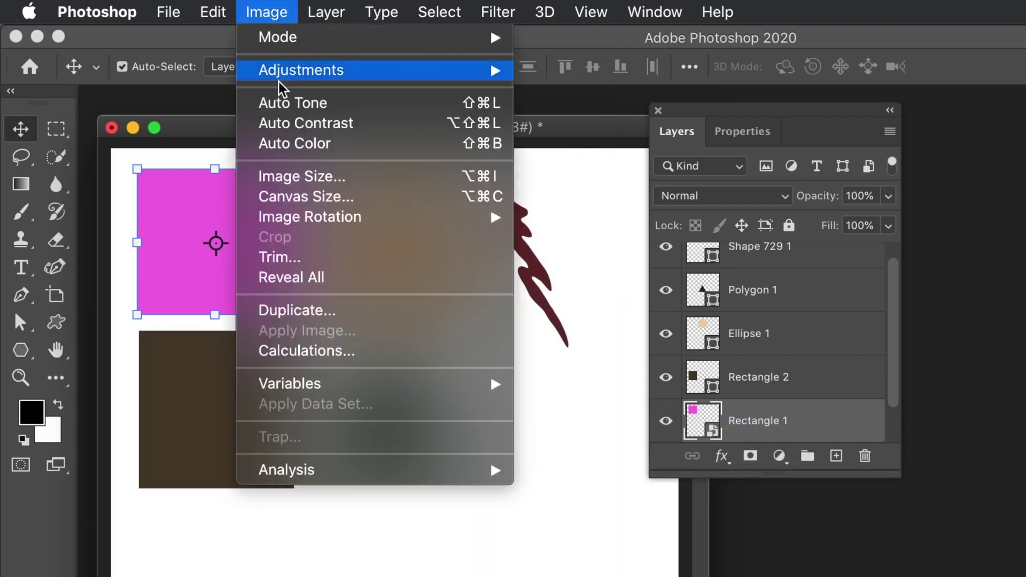
{"action": "mouse_move", "coordinate": [283, 78]}
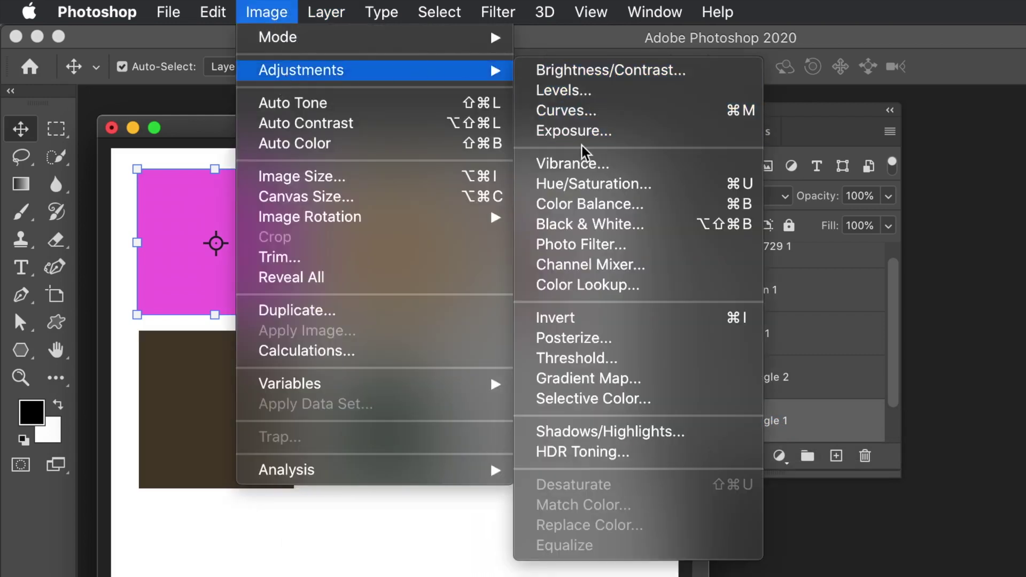
{"action": "left_click", "coordinate": [594, 186]}
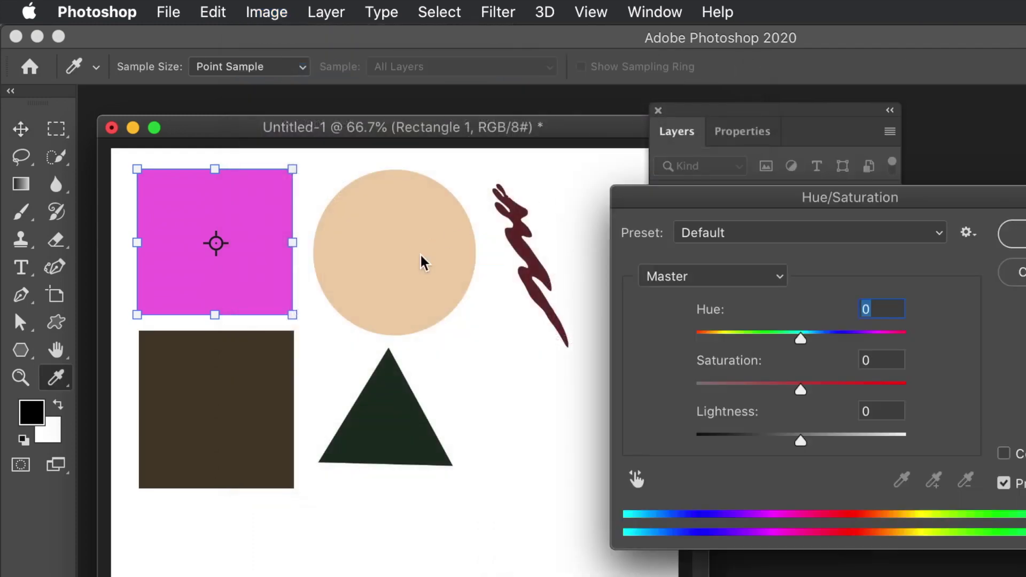
Colorize the square at Hue 0, Saturation 25 for a muted dusty rose.
{"action": "left_click_drag", "start_coordinate": [732, 202], "coordinate": [403, 199]}
{"action": "left_click_drag", "start_coordinate": [489, 334], "coordinate": [409, 335]}
{"action": "left_click_drag", "start_coordinate": [496, 384], "coordinate": [509, 435]}
{"action": "left_click", "coordinate": [671, 450]}
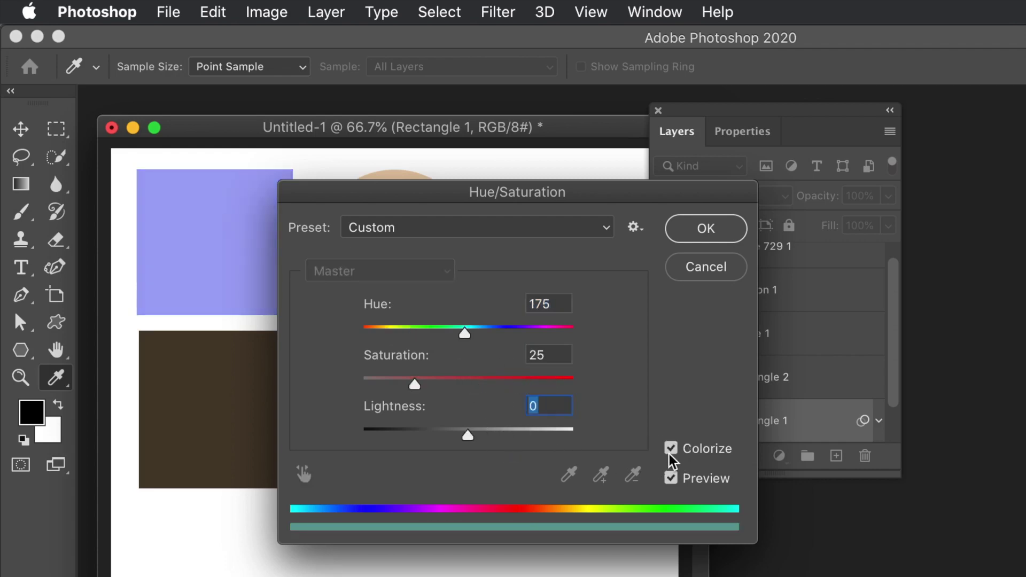
{"action": "left_click_drag", "start_coordinate": [498, 332], "coordinate": [359, 327]}
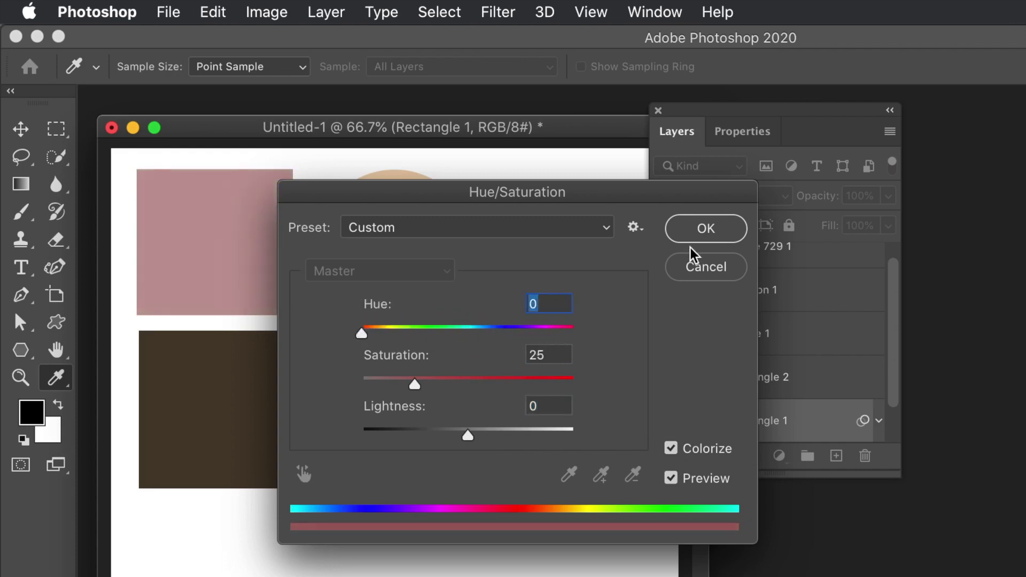
{"action": "left_click", "coordinate": [697, 230]}
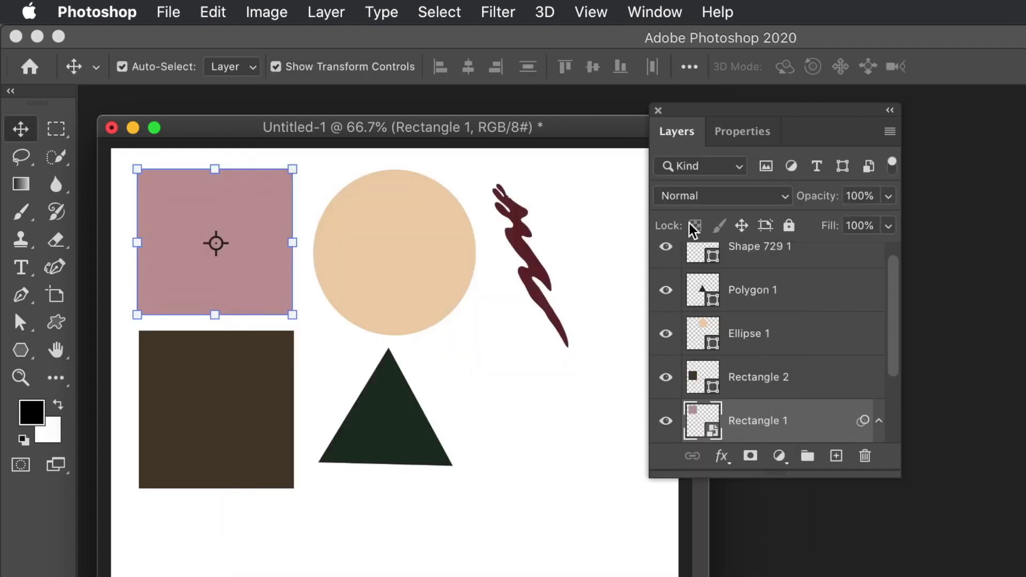
Warm the top-left square from dusty pink to soft peach with a Camera Raw Filter, then deselect it.
{"action": "left_click", "coordinate": [501, 14]}
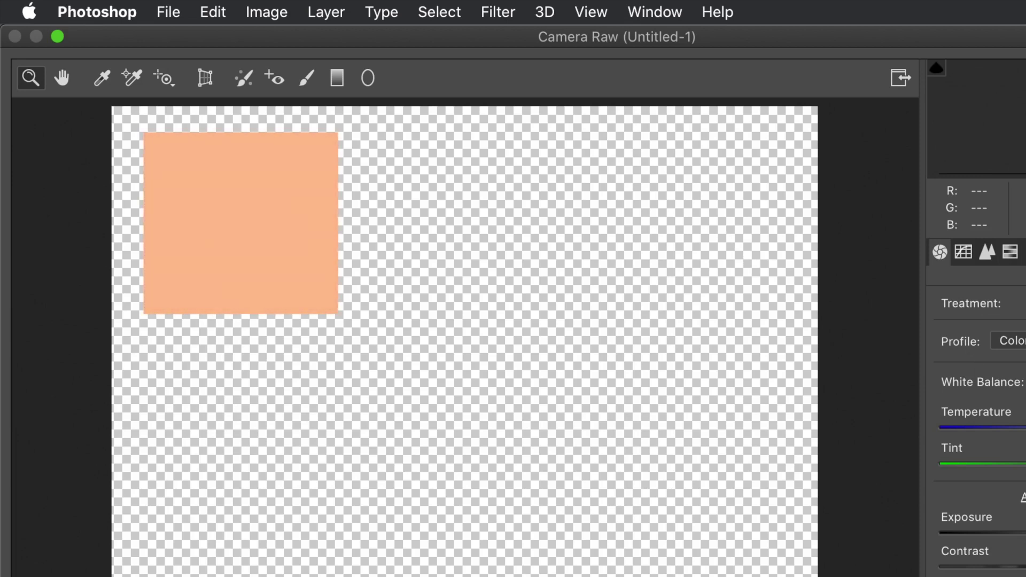
{"action": "key", "text": "Return"}
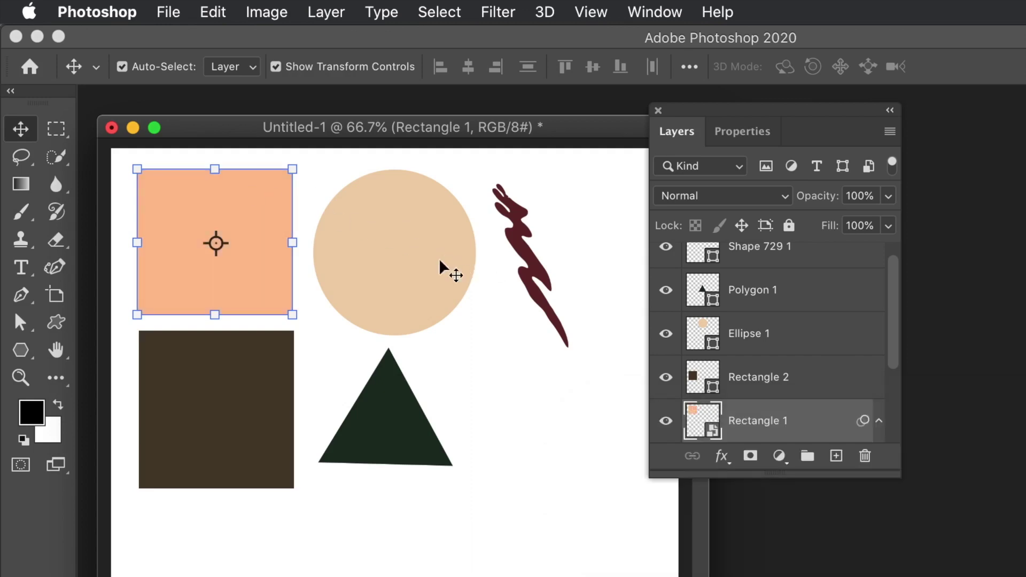
{"action": "left_click", "coordinate": [529, 406]}
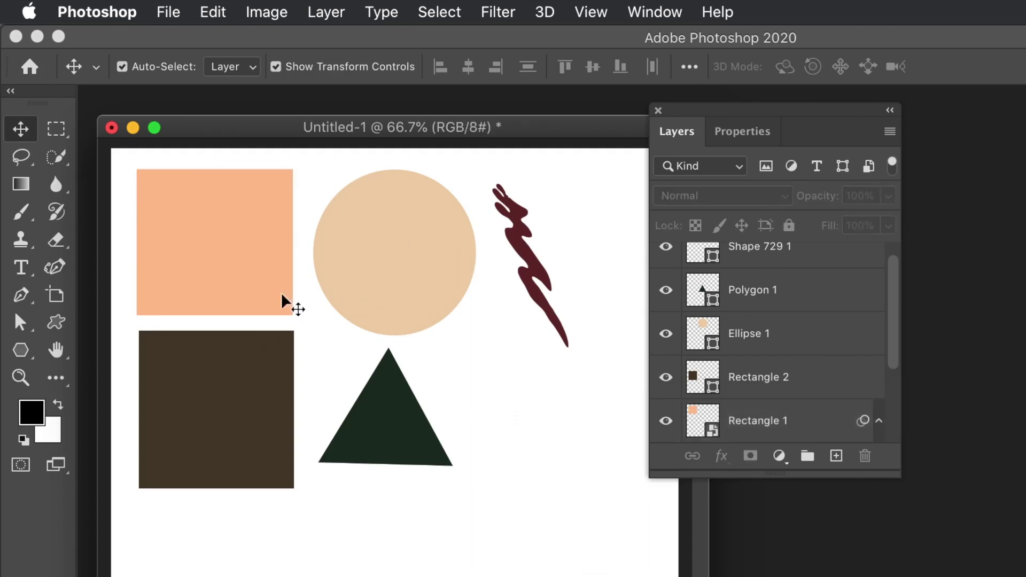
Change Rectangle 2's fill from dark brown to burnt orange (R207 G120 B17).
{"action": "left_click", "coordinate": [242, 386]}
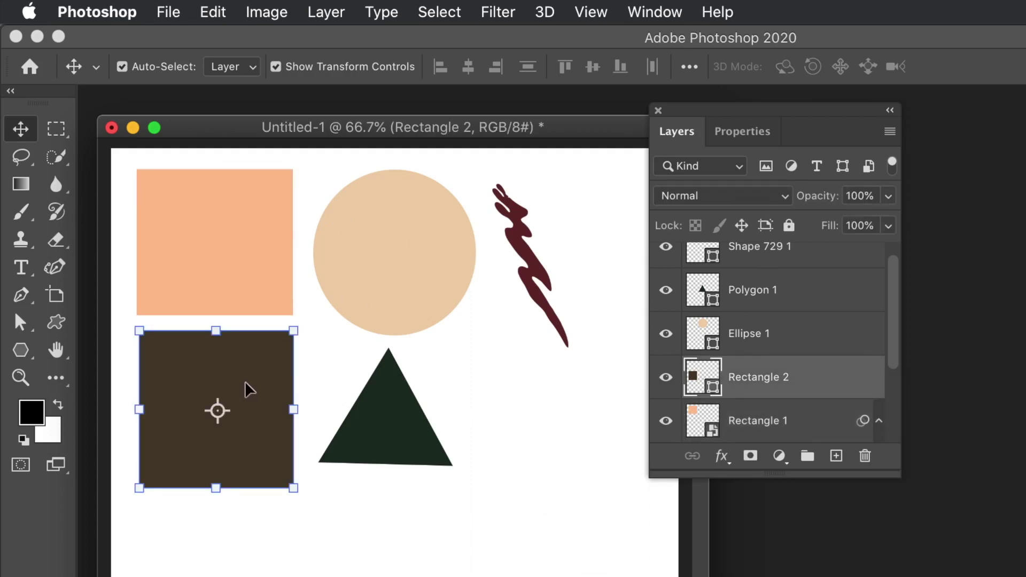
{"action": "double_click", "coordinate": [695, 379]}
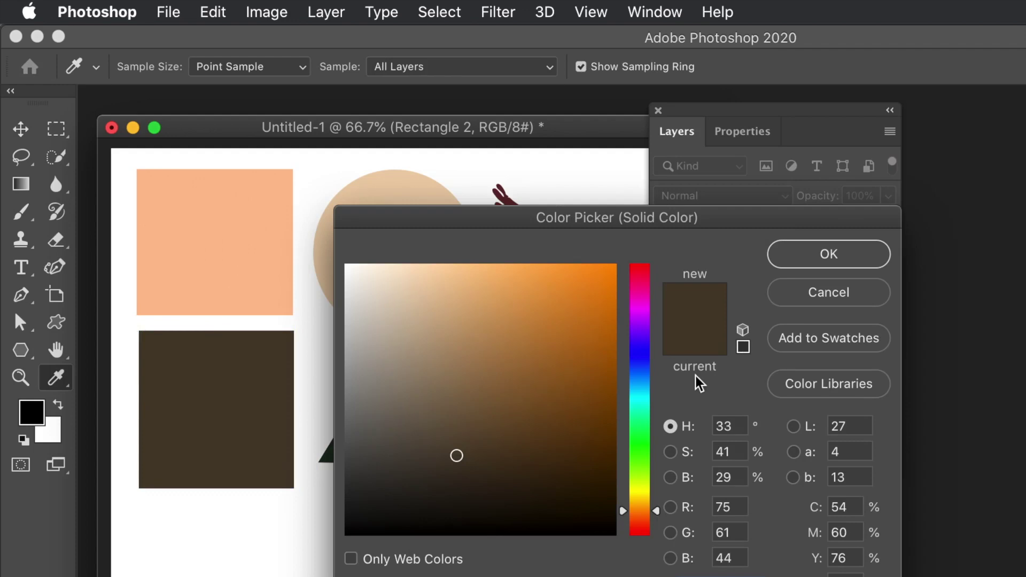
{"action": "left_click_drag", "start_coordinate": [565, 392], "coordinate": [594, 316]}
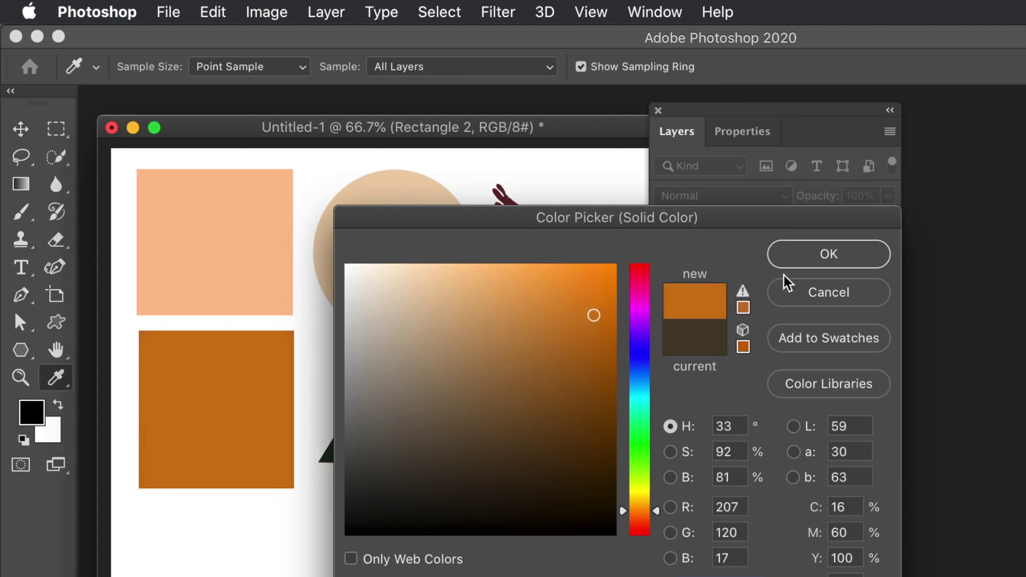
{"action": "left_click", "coordinate": [819, 256]}
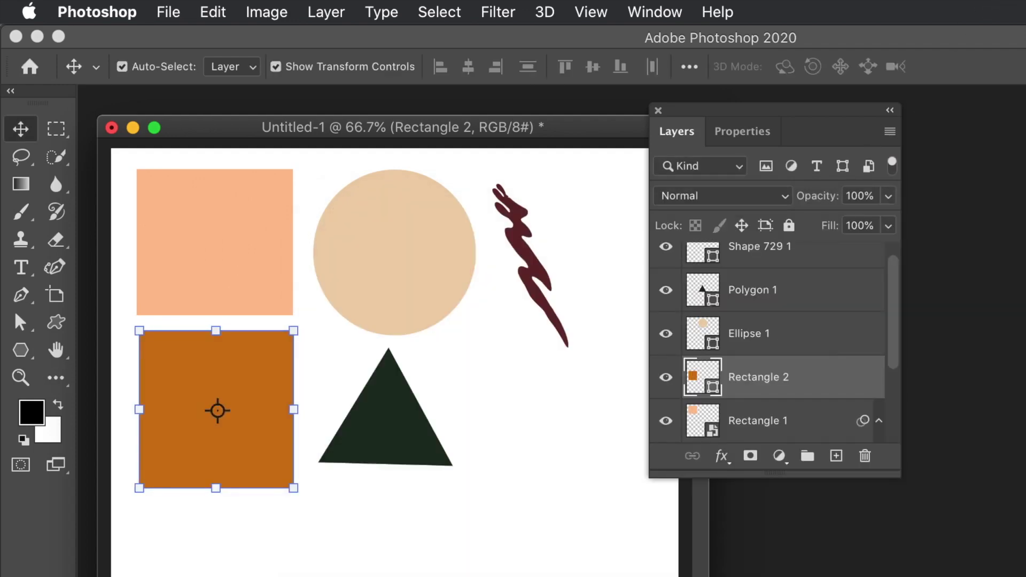